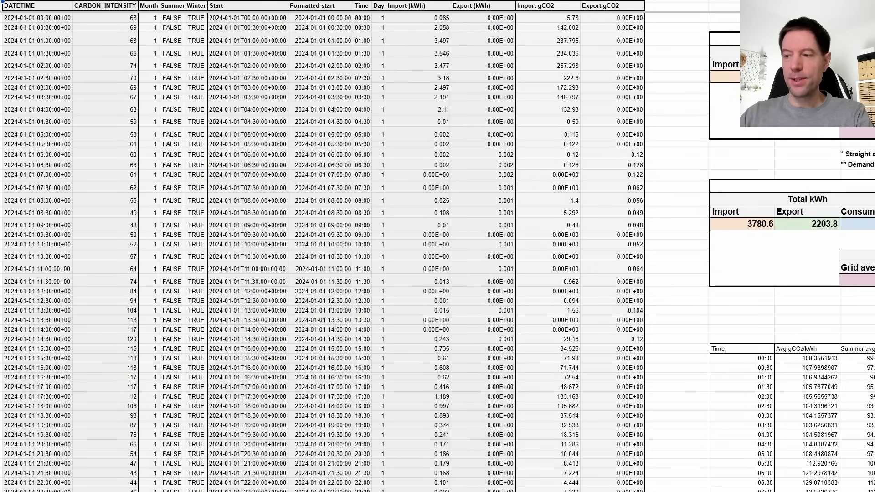
scroll(639, 295, "down", 5)
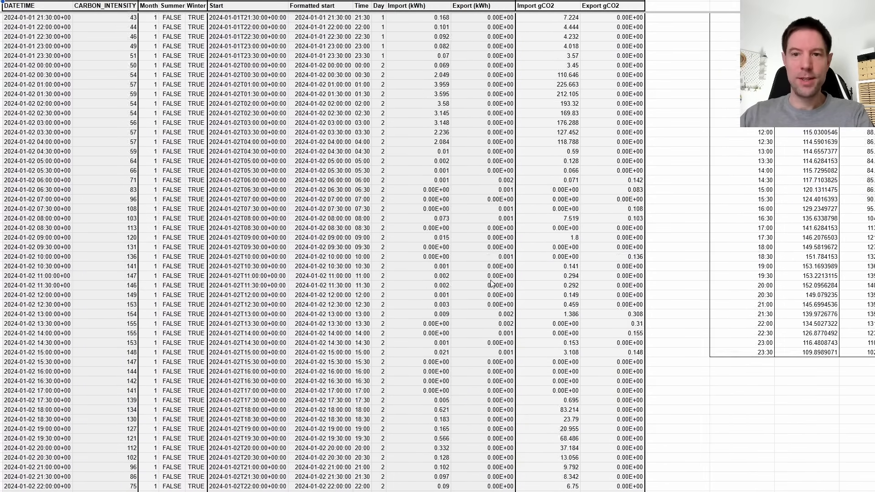
scroll(491, 282, "up", 5)
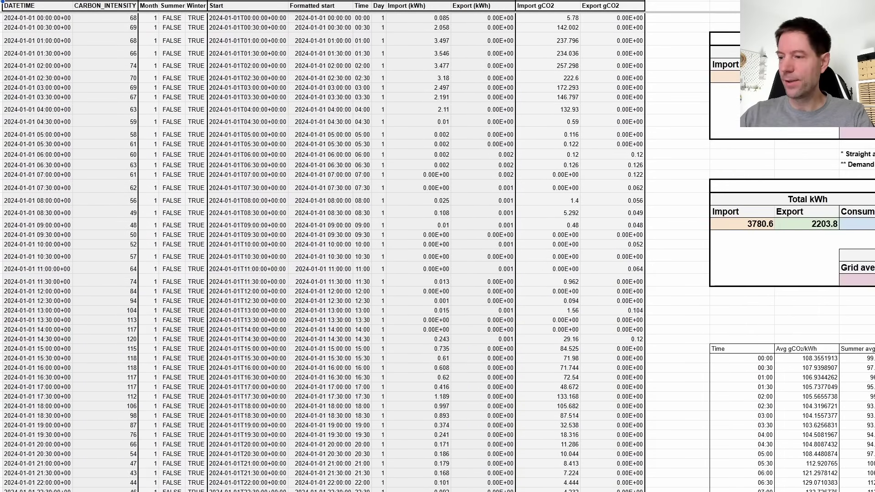
scroll(428, 473, "right", 3)
scroll(448, 484, "right", 3)
scroll(447, 484, "left", 5)
scroll(448, 484, "left", 2)
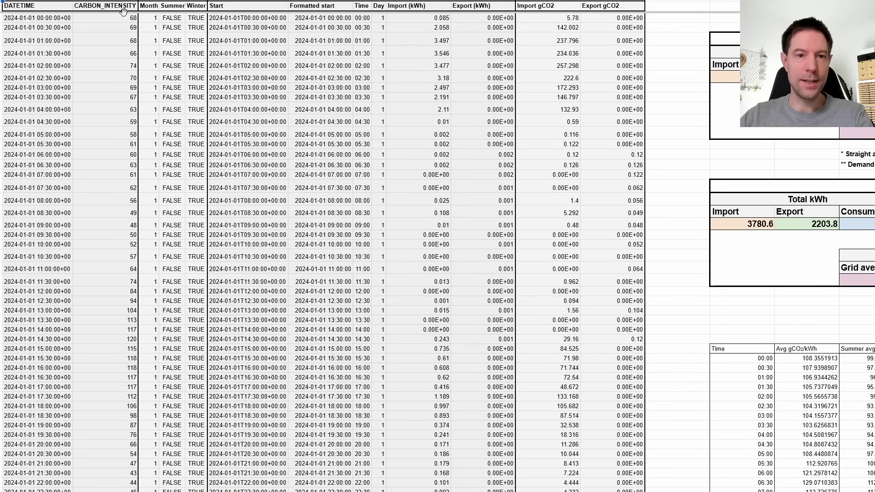
left_click_drag(118, 40, 117, 266)
left_click(55, 110)
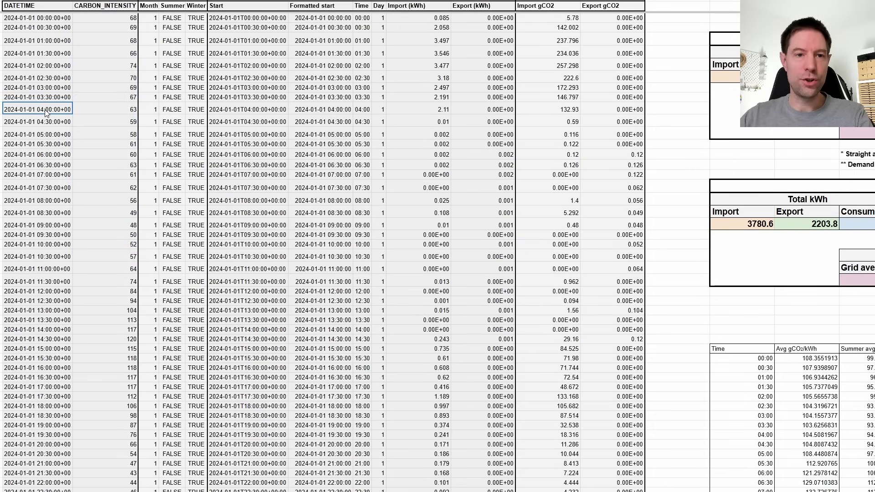
left_click(109, 110)
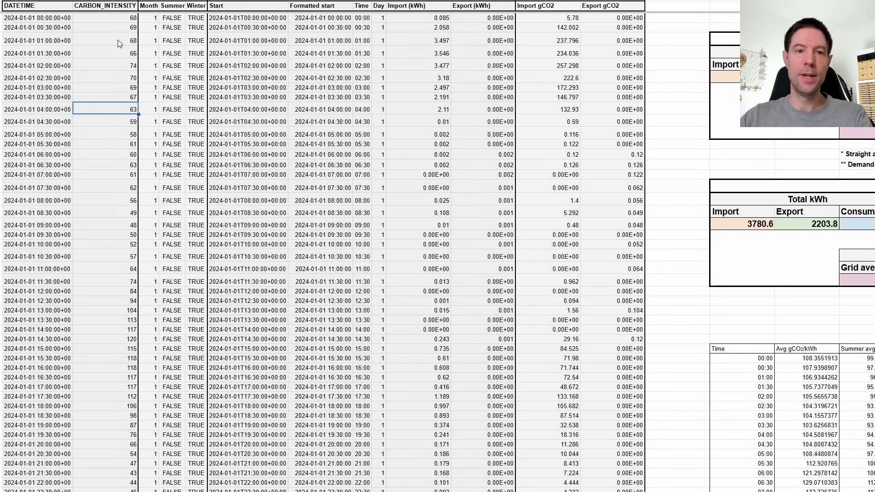
left_click_drag(116, 40, 107, 133)
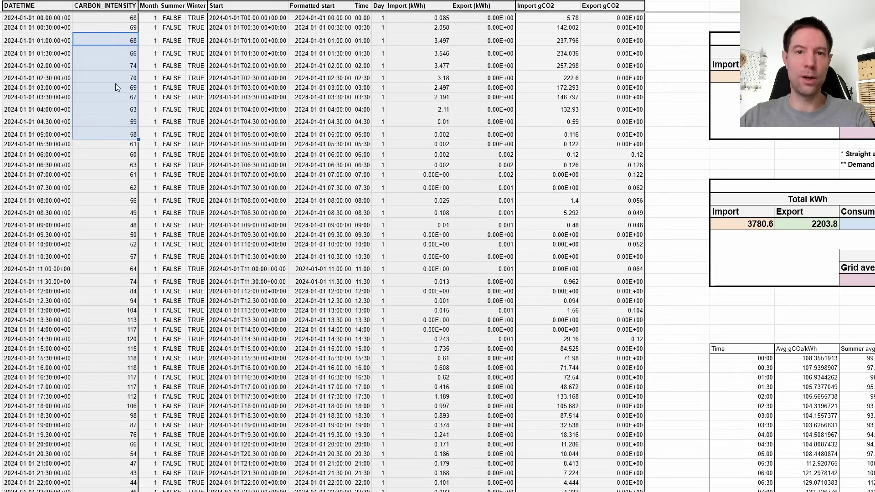
left_click_drag(115, 54, 109, 187)
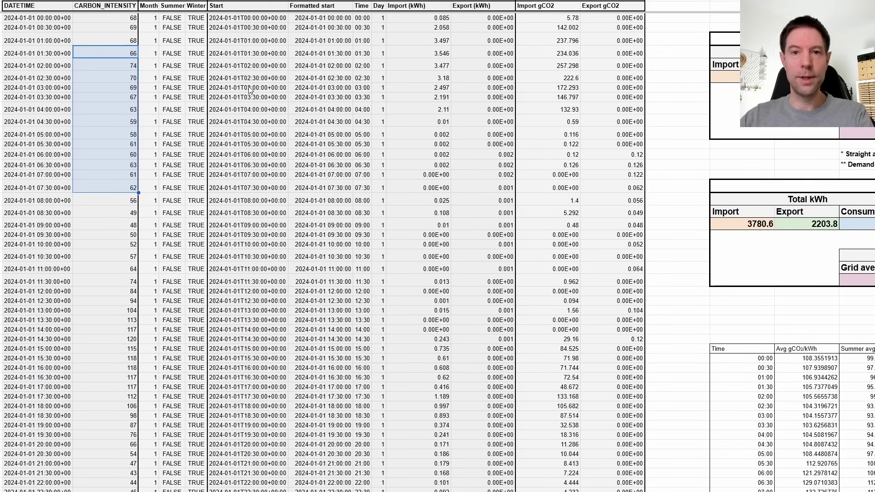
left_click_drag(248, 40, 465, 291)
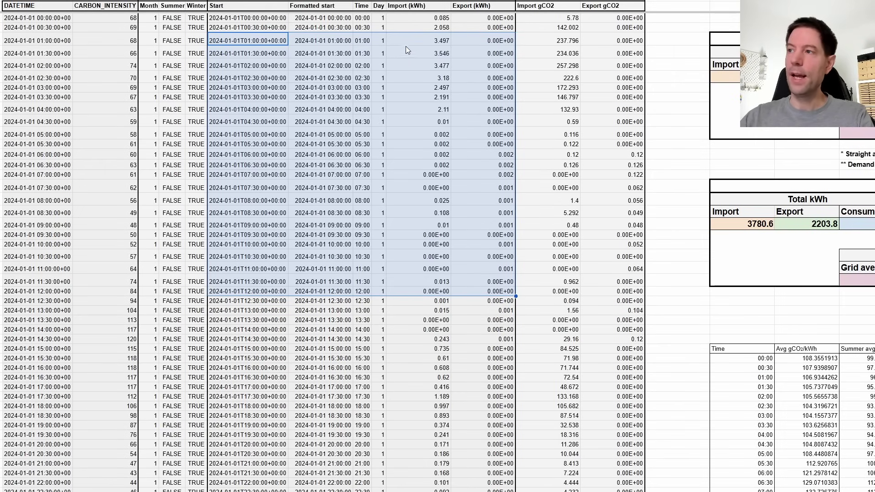
left_click_drag(407, 43, 423, 189)
left_click(328, 53)
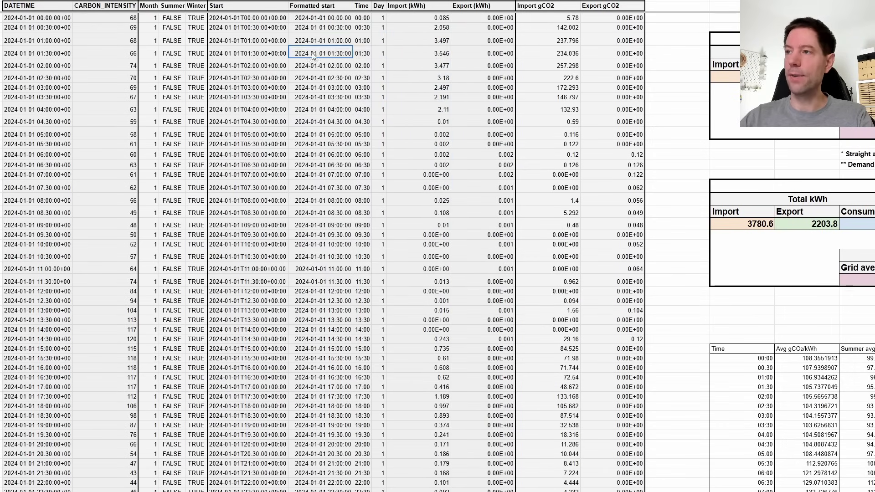
left_click_drag(486, 40, 474, 201)
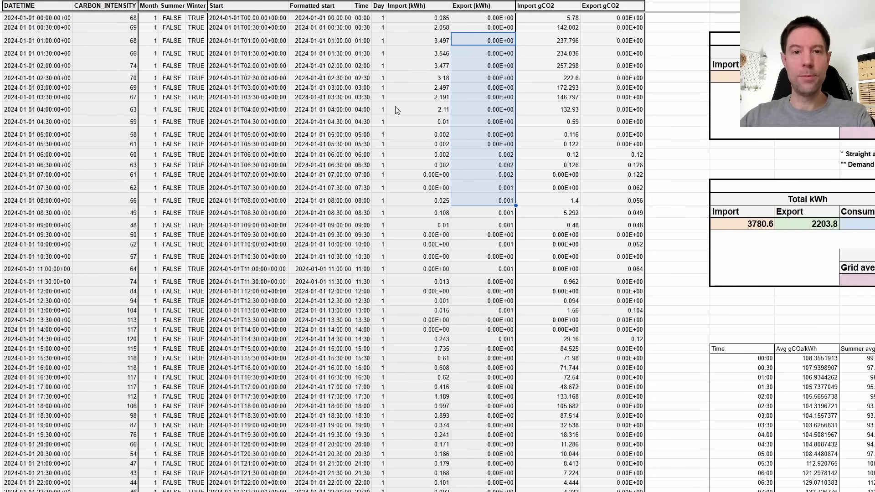
left_click(116, 77)
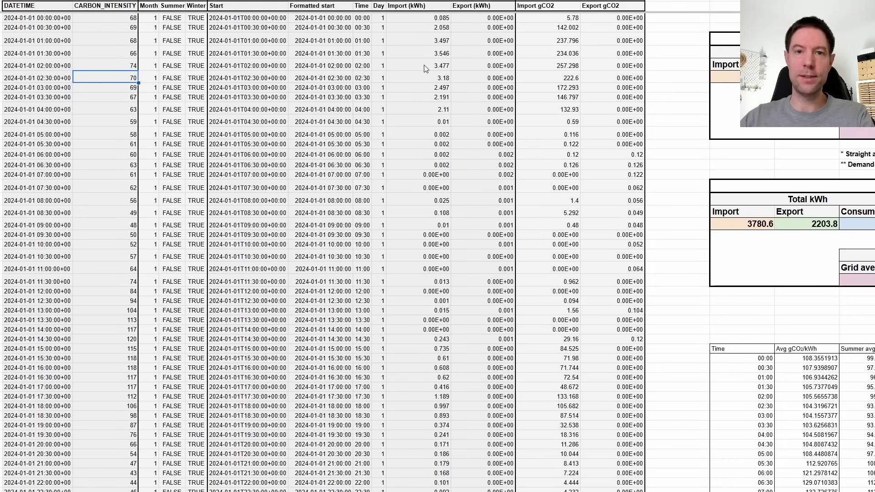
left_click(112, 68)
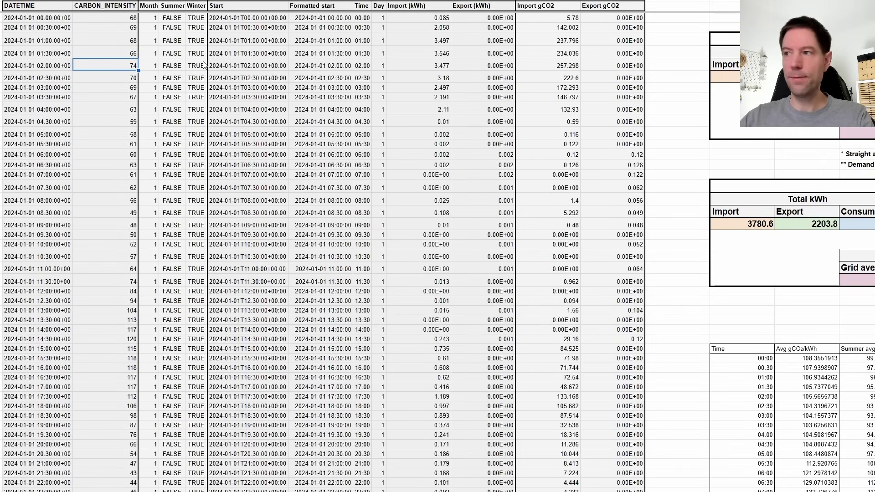
left_click(432, 66)
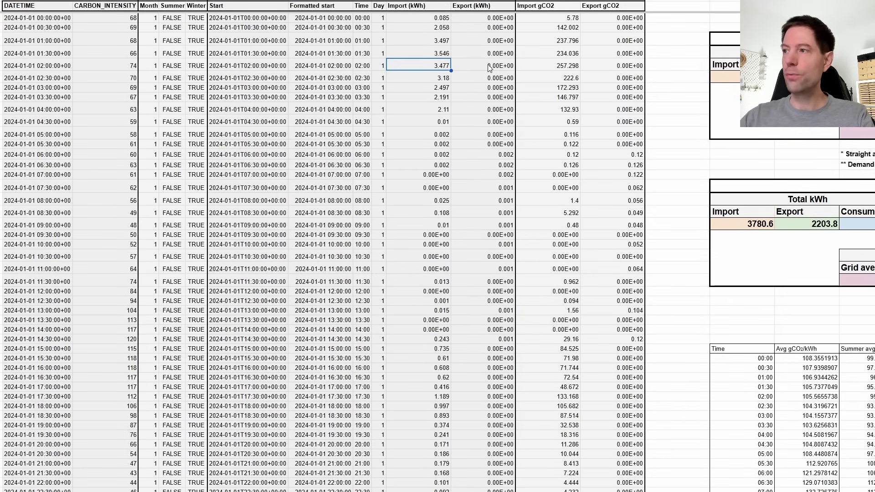
left_click(469, 67)
key("Left")
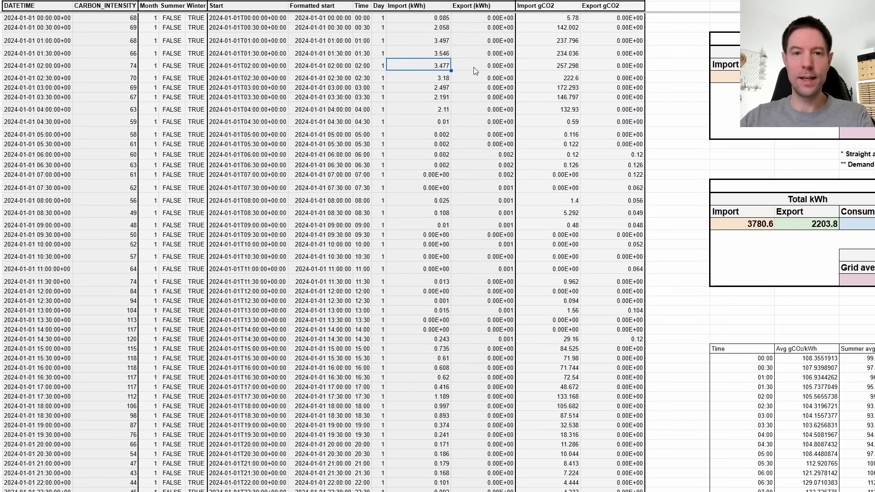
left_click(546, 68)
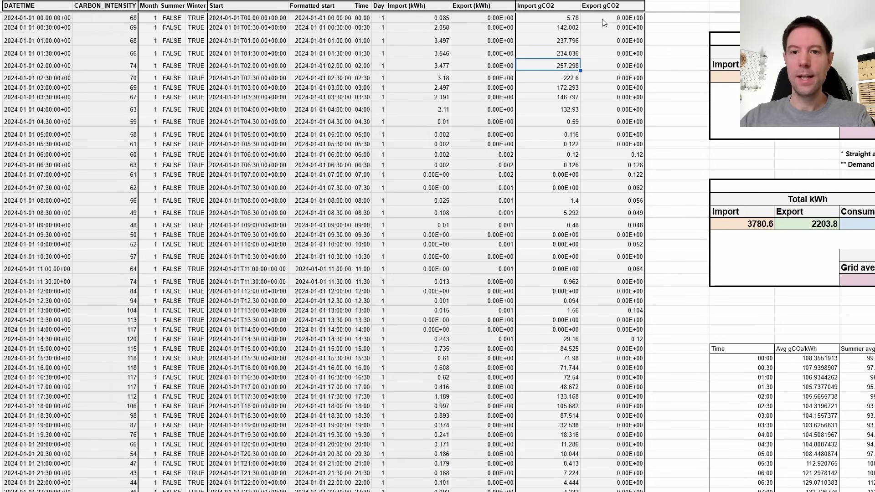
left_click(614, 67)
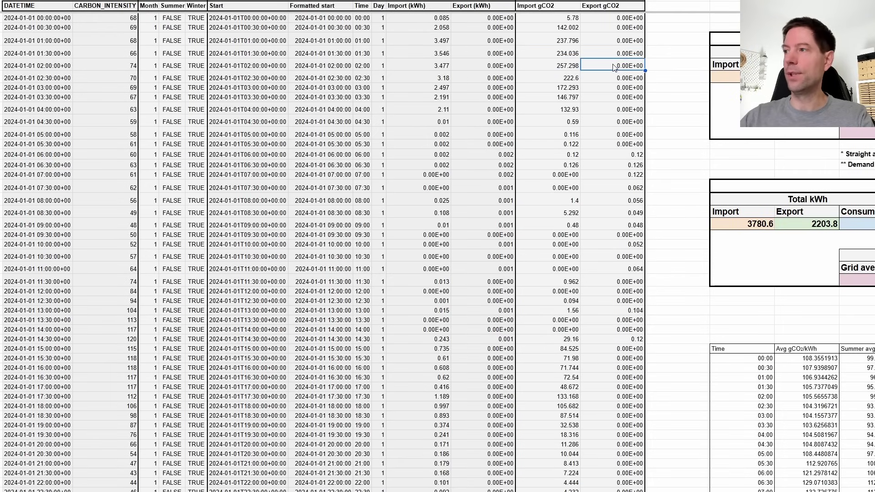
left_click(552, 68, "shift")
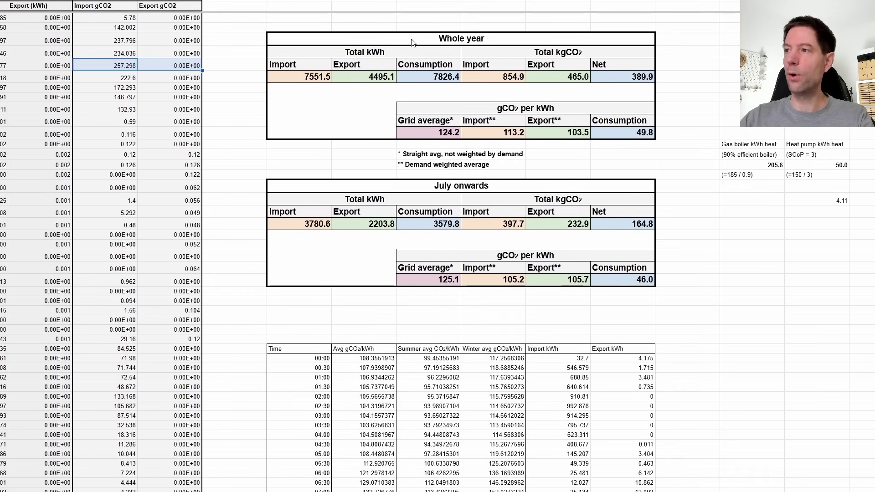
left_click_drag(412, 42, 417, 138)
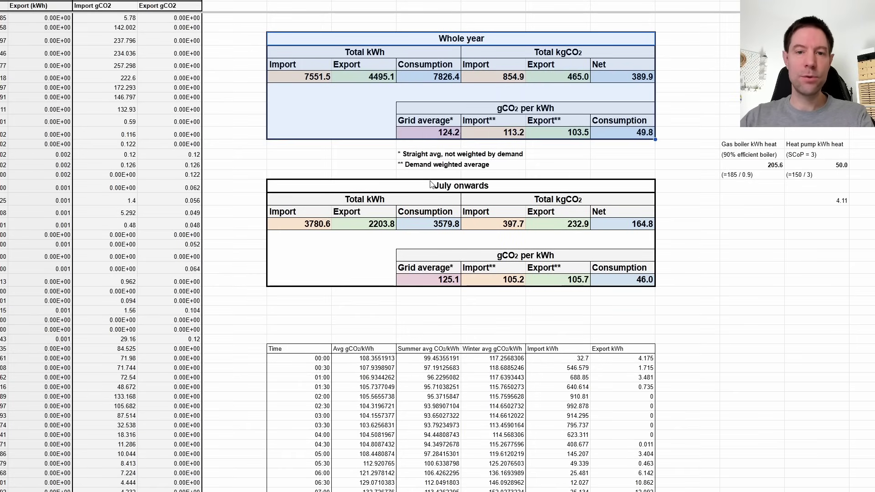
left_click_drag(431, 189, 442, 281)
left_click(253, 168)
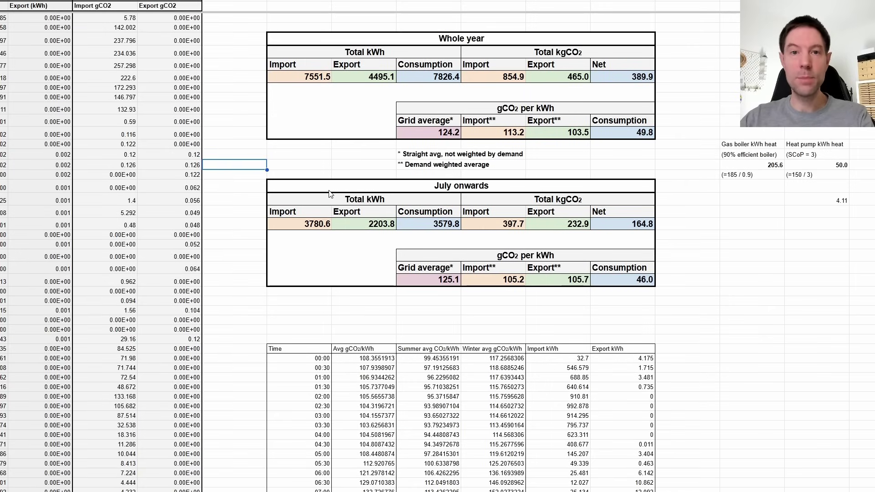
left_click(455, 43)
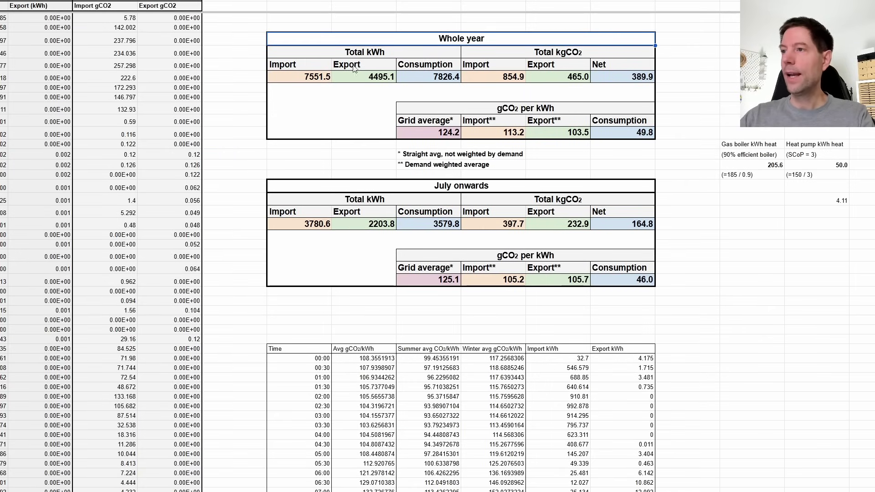
left_click(338, 55)
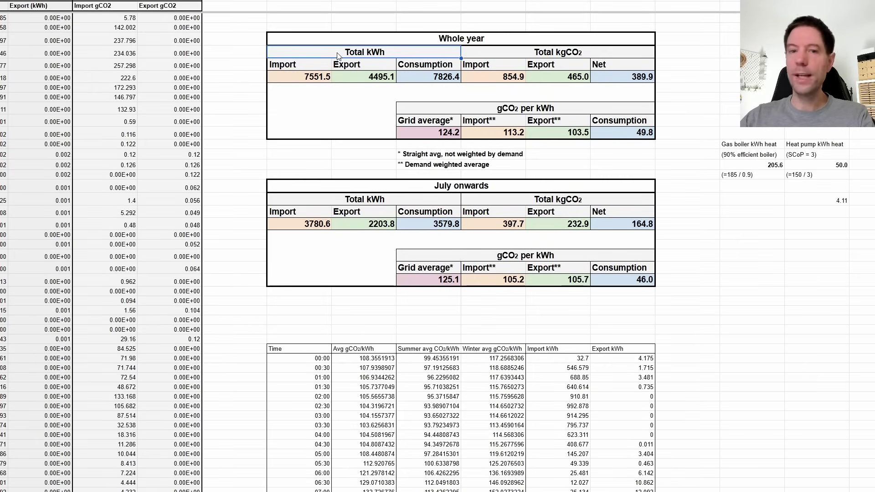
left_click_drag(337, 55, 340, 79)
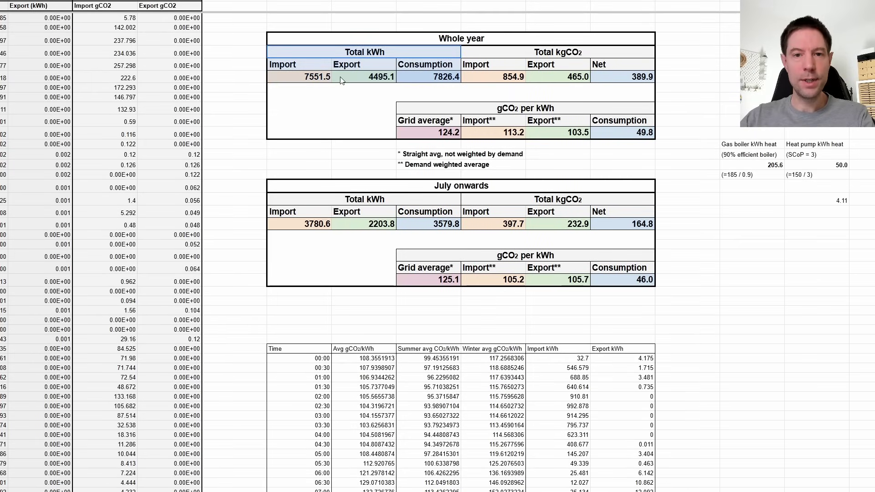
left_click(318, 55)
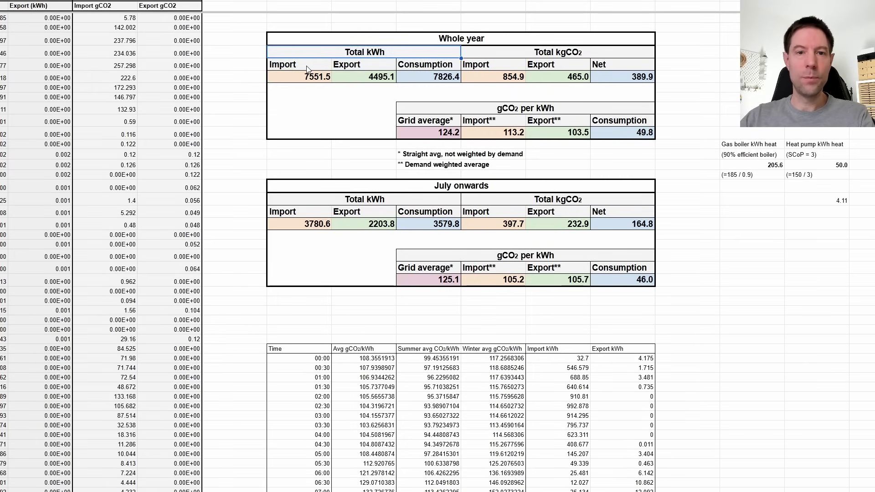
left_click(307, 69)
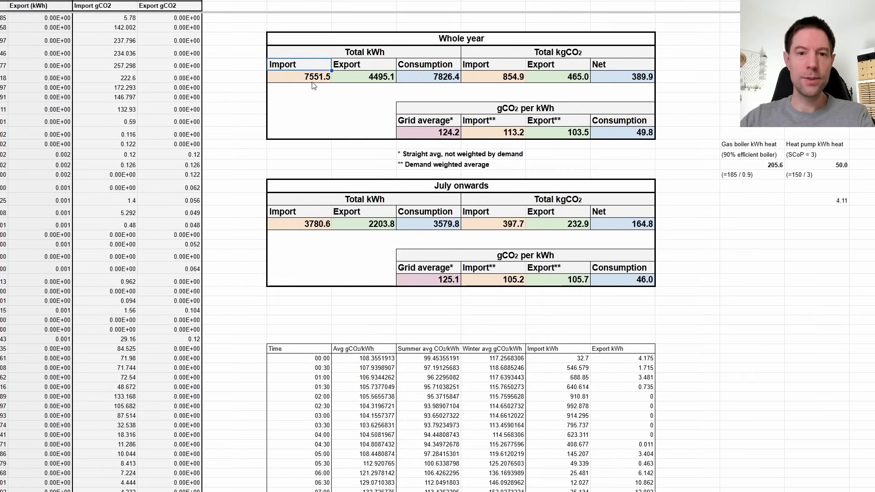
left_click(309, 81)
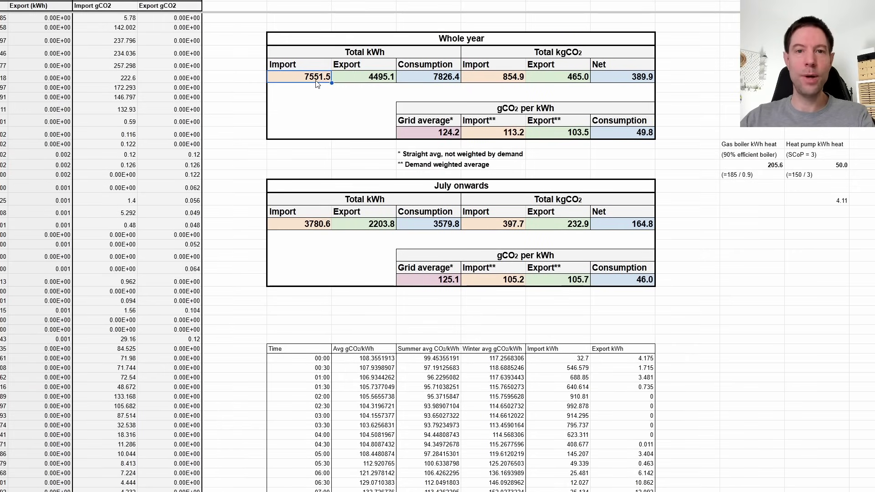
left_click(373, 67)
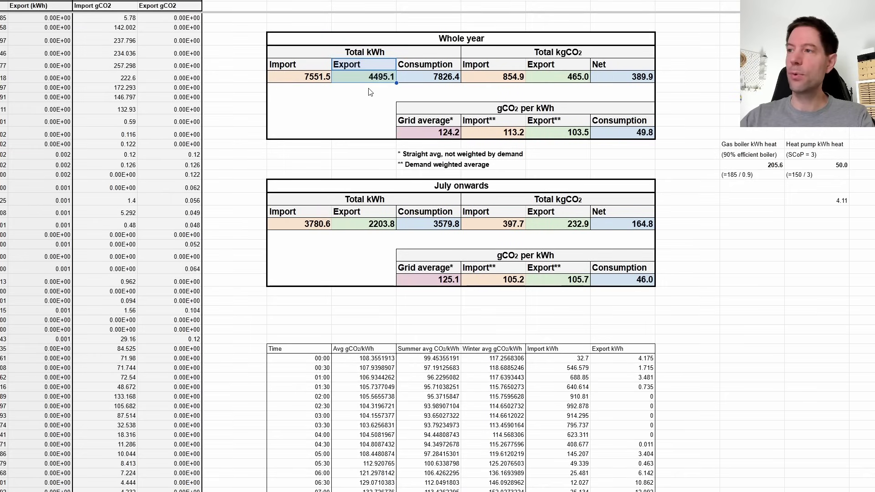
left_click(369, 89)
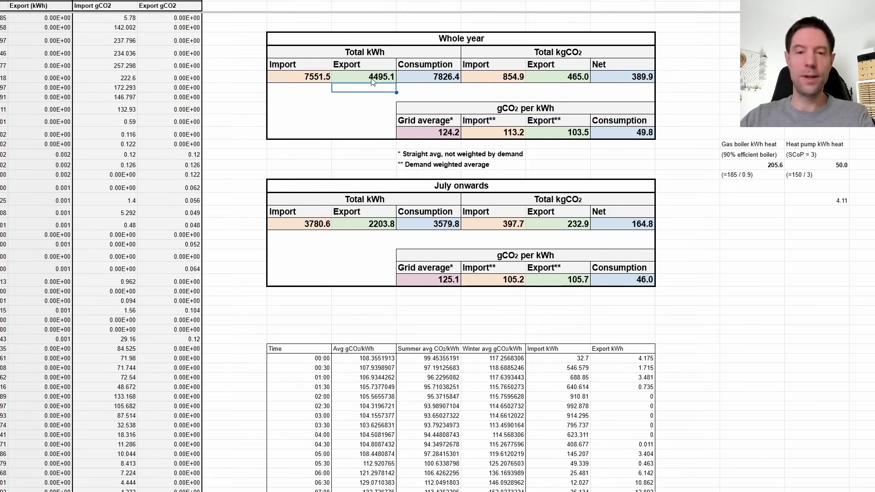
left_click(428, 82)
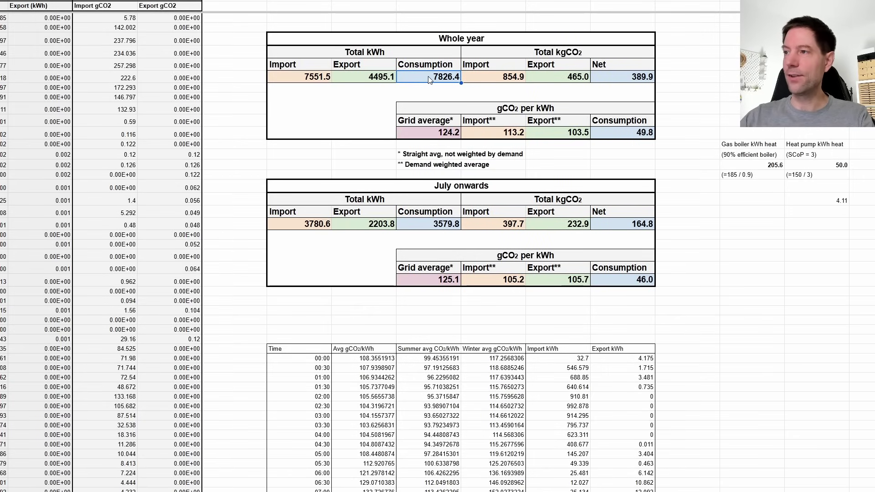
left_click(296, 81)
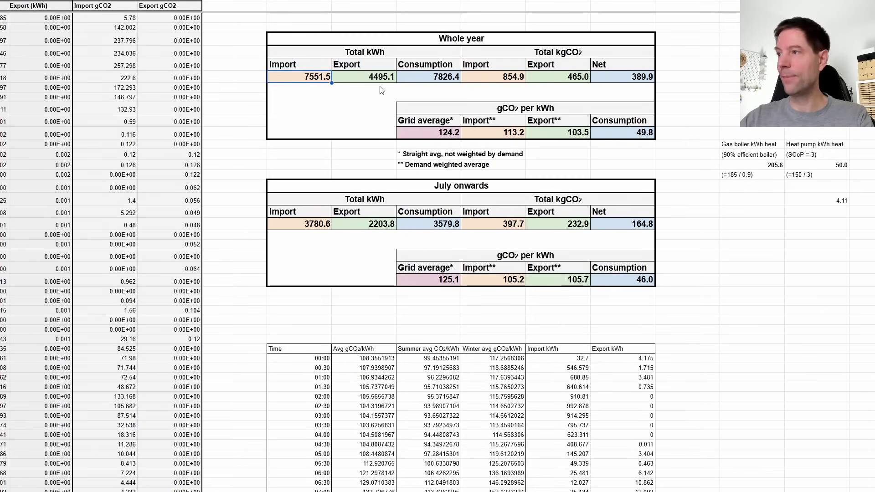
left_click(492, 79)
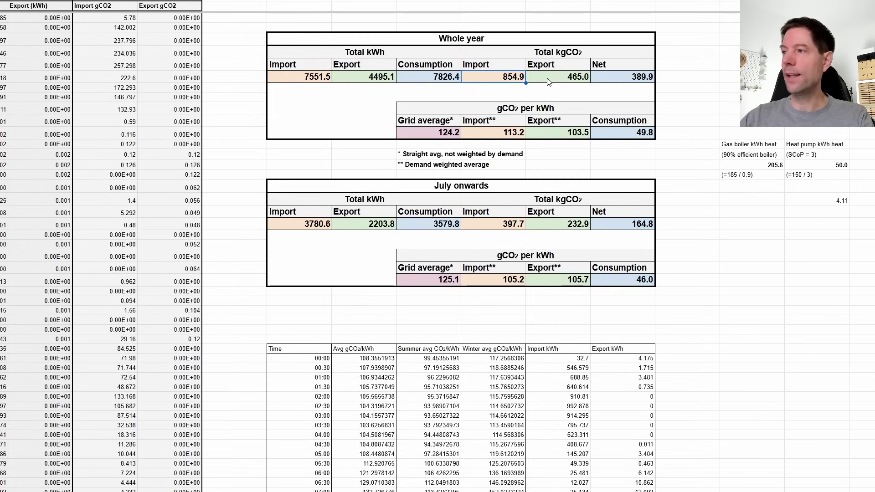
left_click_drag(98, 40, 106, 184)
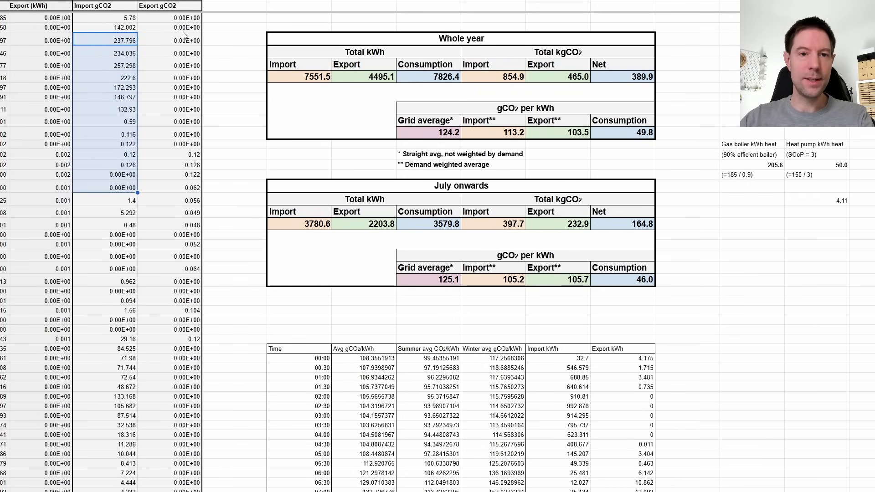
left_click(497, 75)
left_click_drag(116, 41, 108, 184)
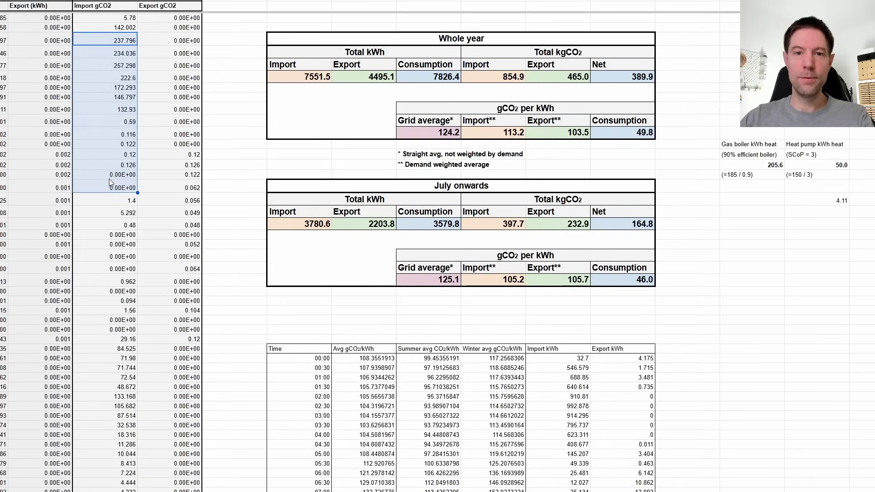
left_click(546, 80)
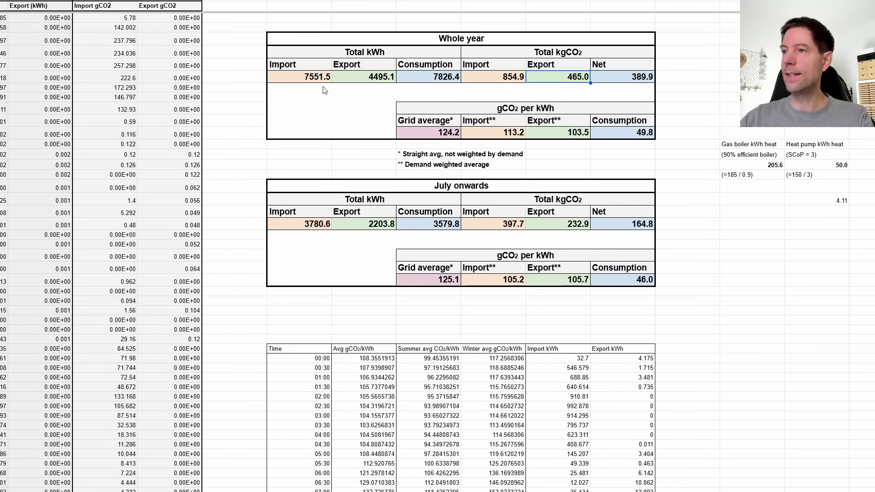
left_click_drag(176, 42, 180, 191)
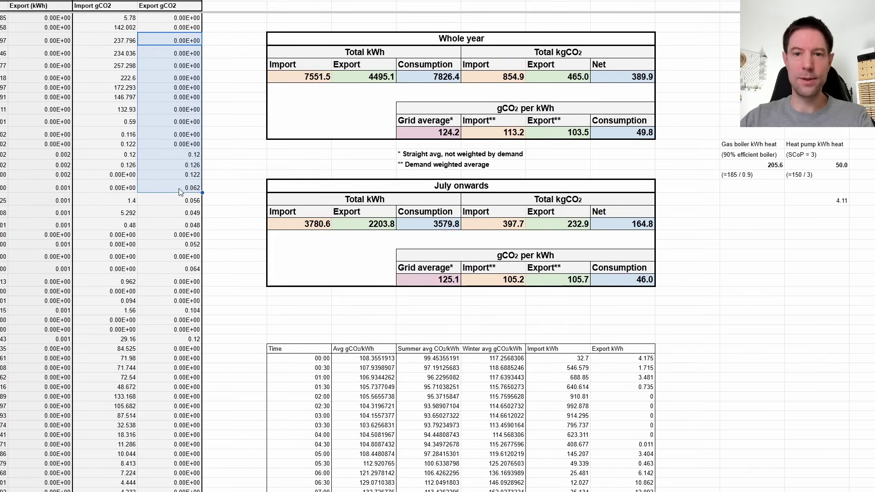
left_click(623, 80)
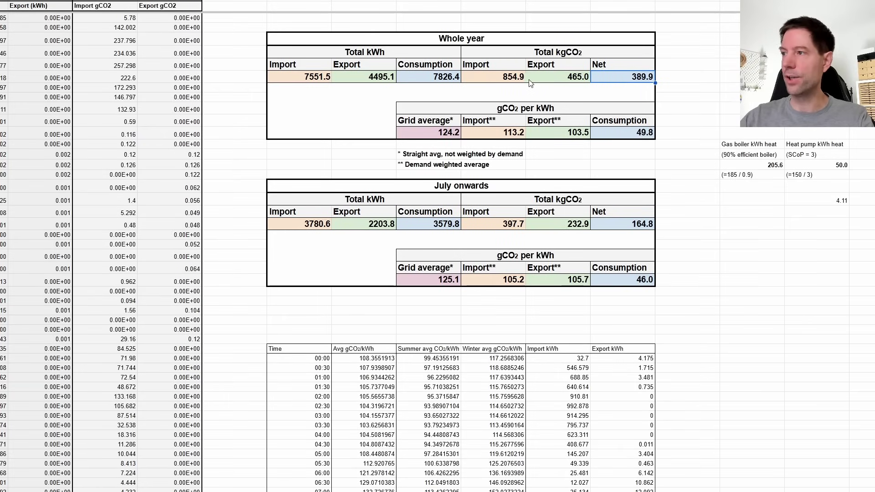
left_click(502, 80)
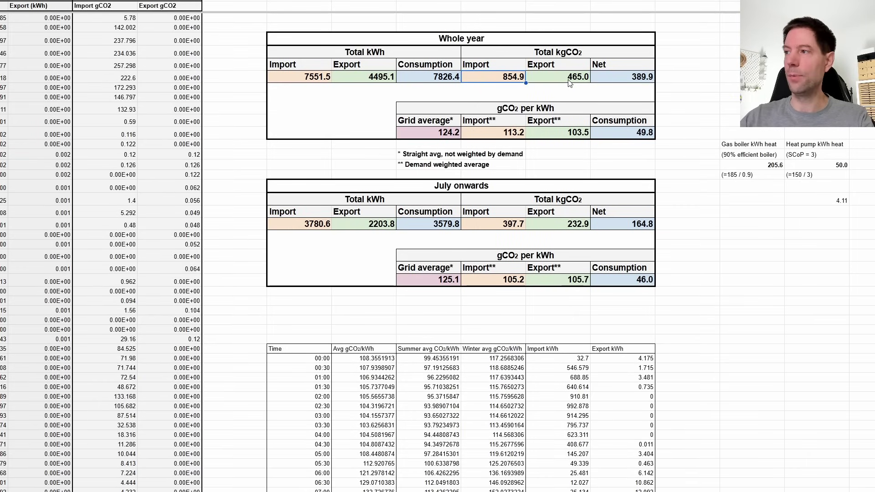
left_click(569, 83)
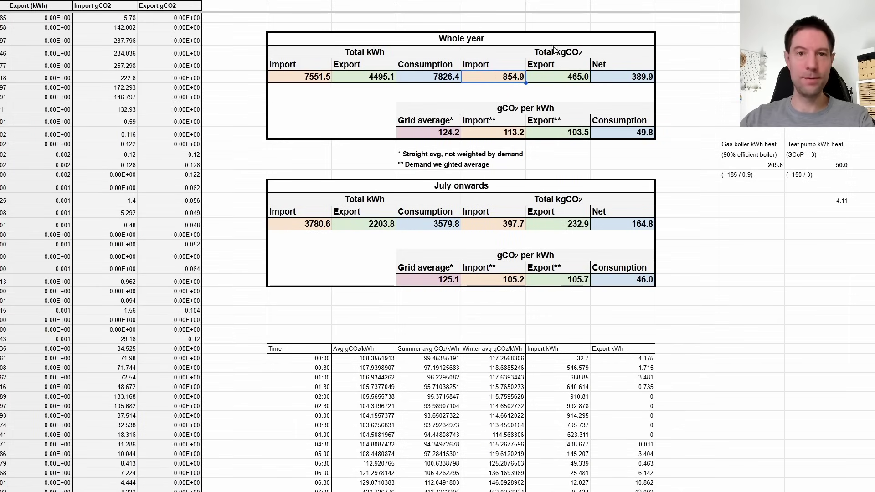
left_click(618, 81)
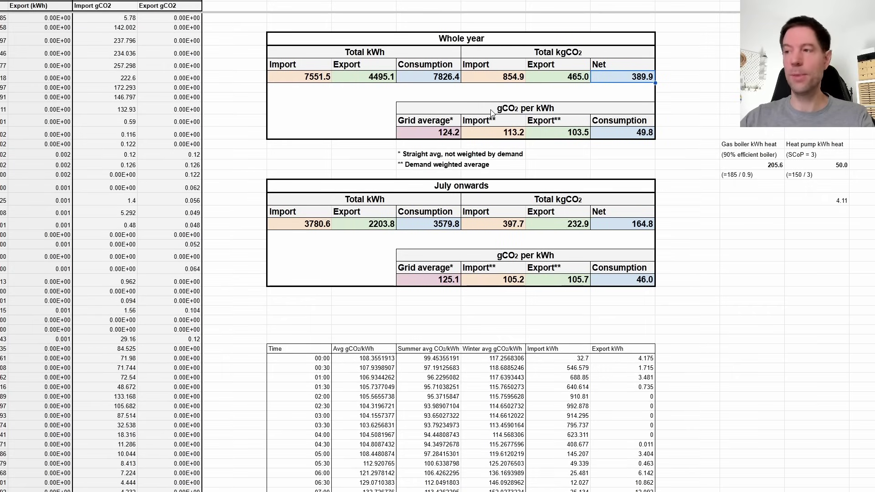
left_click(486, 137)
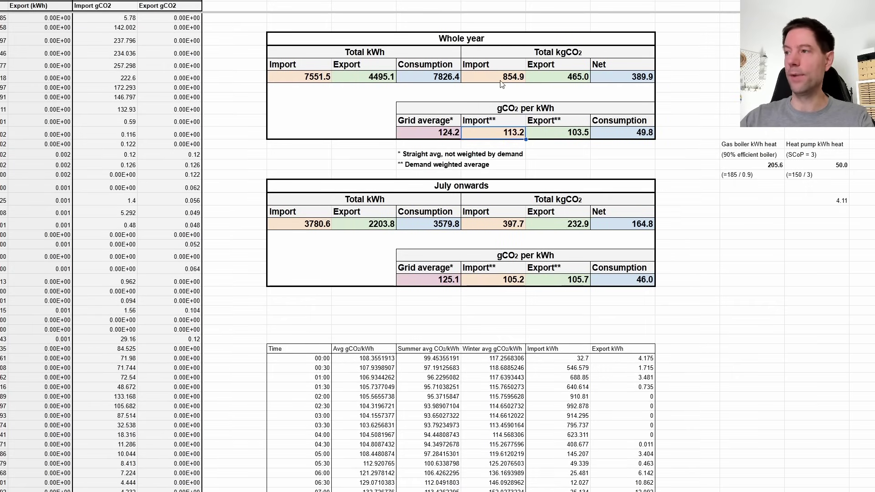
left_click(499, 81)
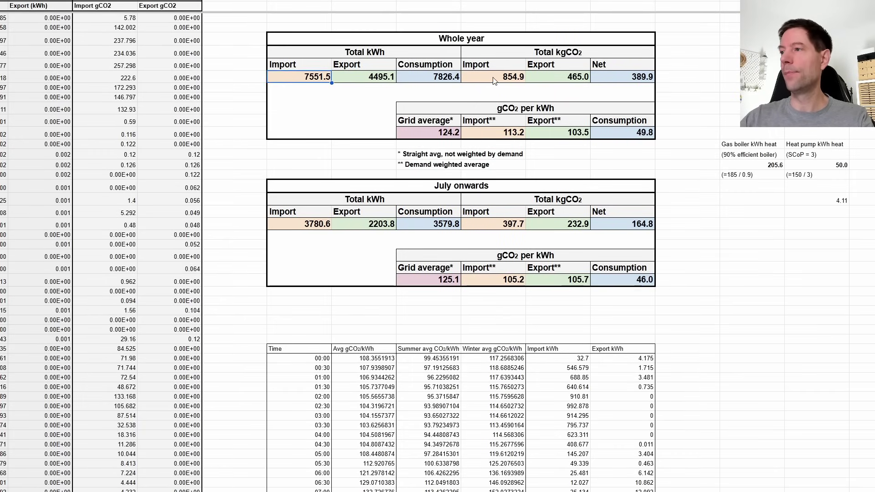
left_click(310, 80)
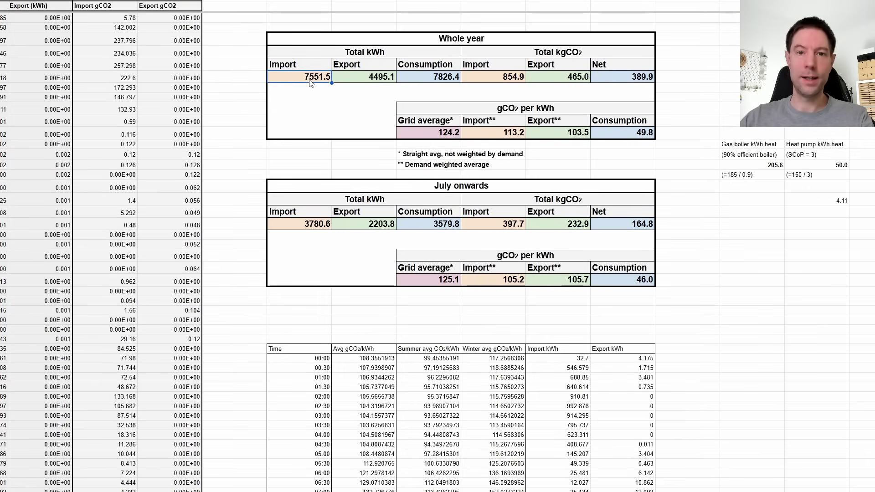
left_click(499, 134)
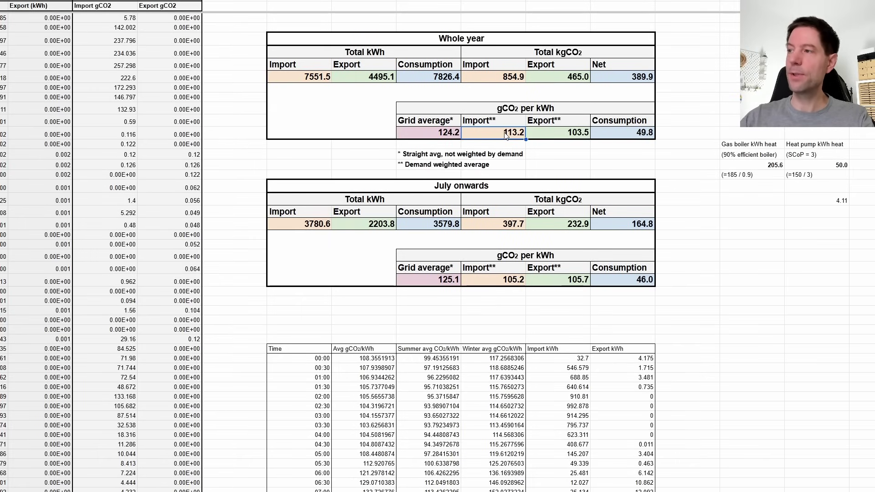
left_click(565, 138)
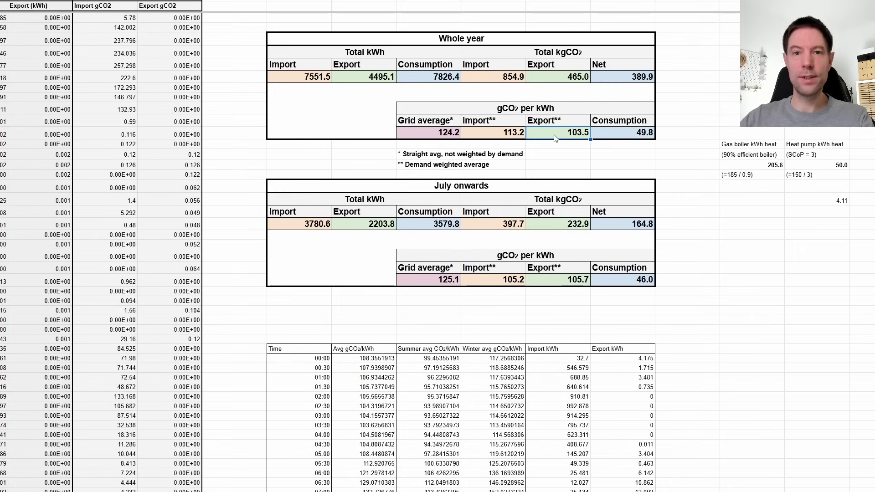
left_click(499, 134)
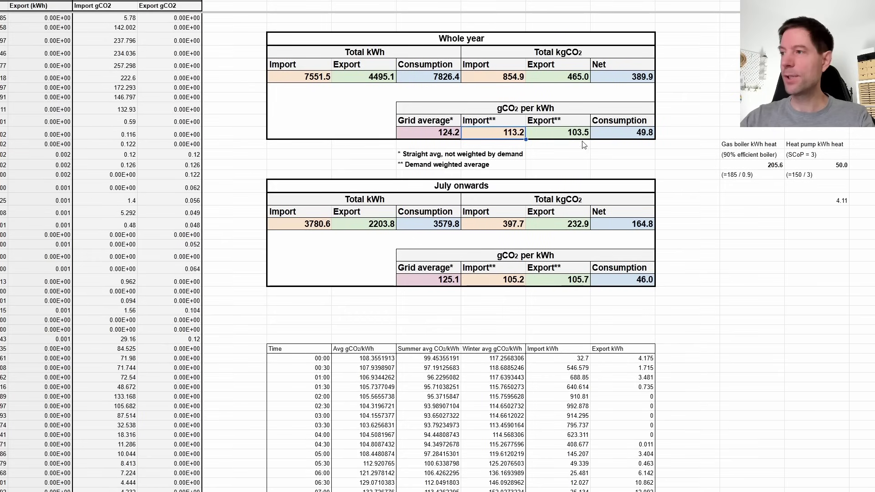
left_click(560, 133)
left_click(501, 135)
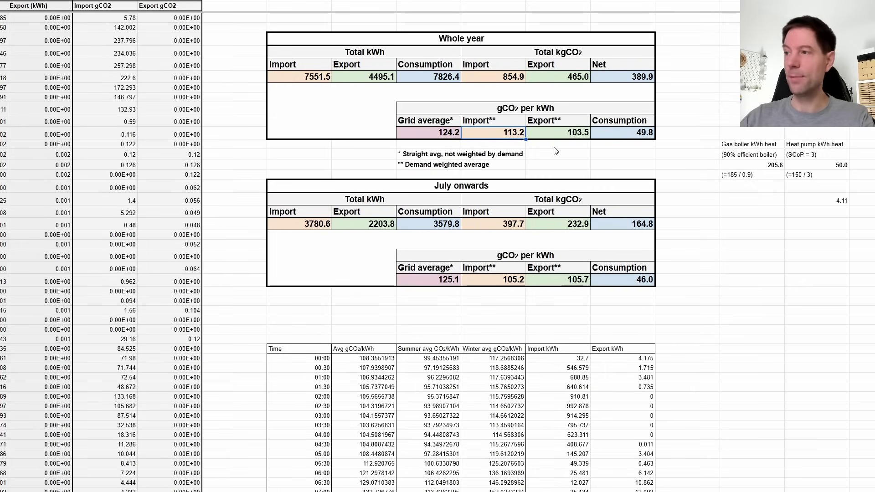
left_click(429, 135)
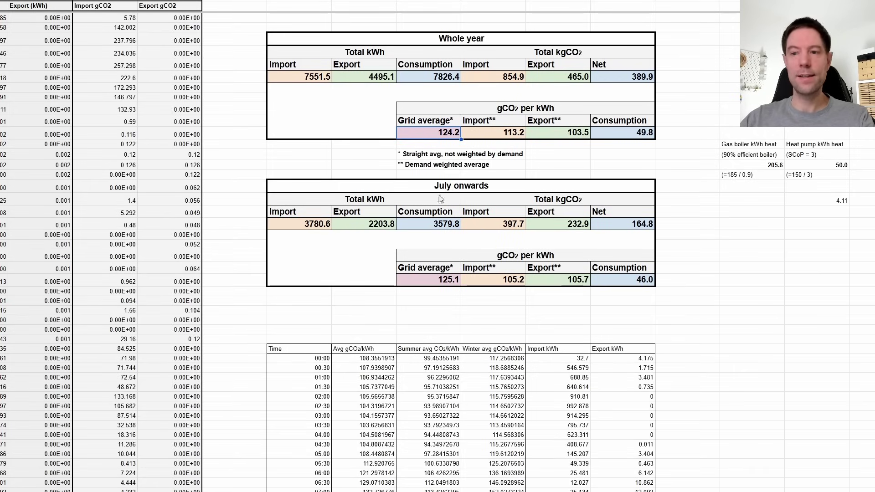
scroll(207, 483, "left", 10)
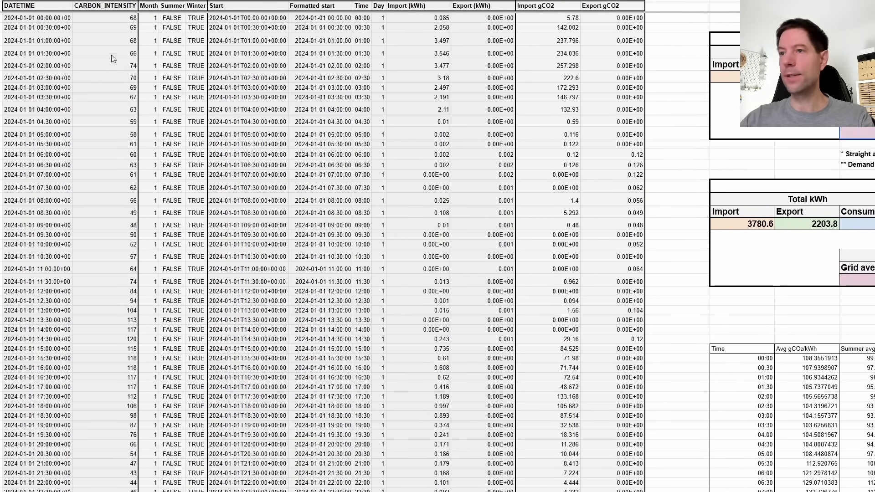
left_click_drag(109, 53, 88, 212)
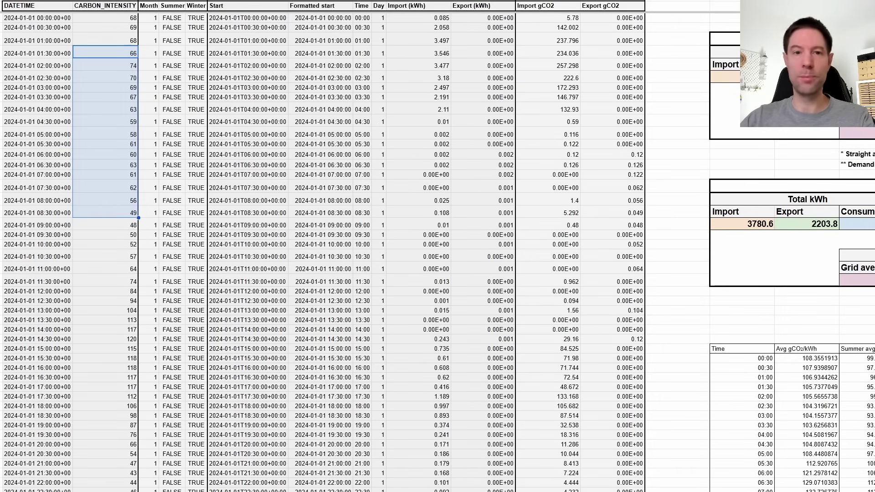
scroll(684, 489, "right", 8)
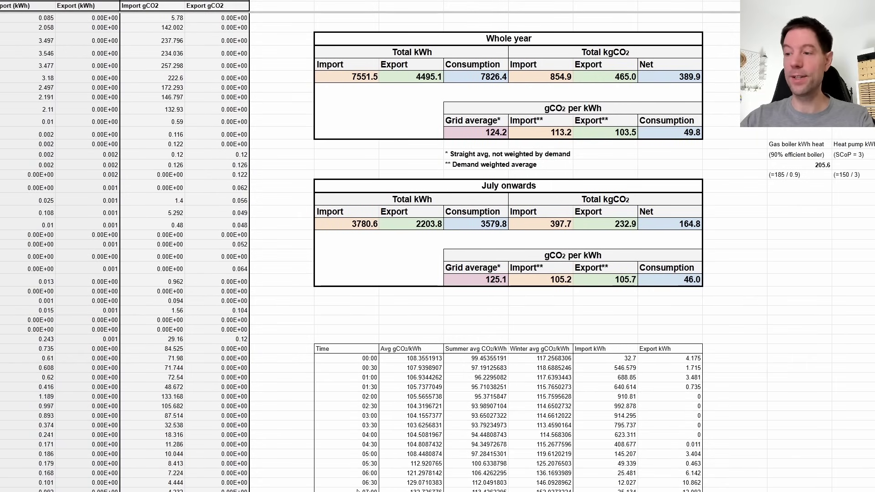
scroll(445, 130, "right", 2)
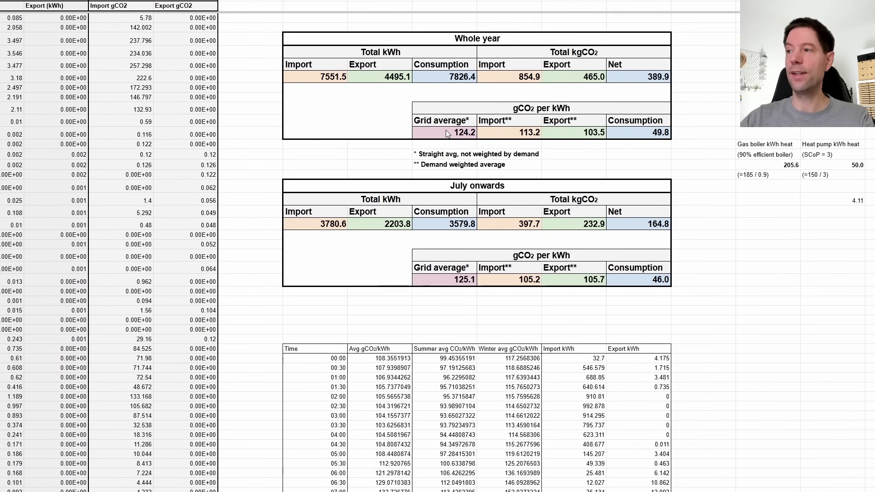
left_click(449, 135)
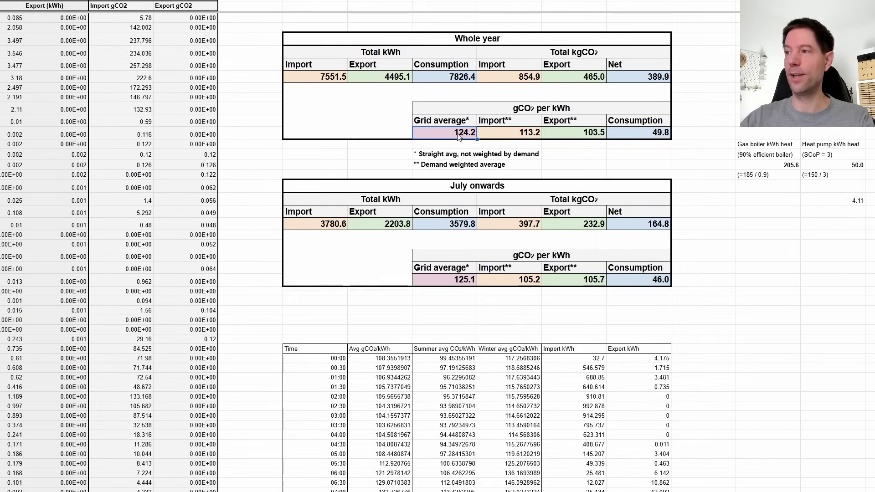
left_click(518, 135)
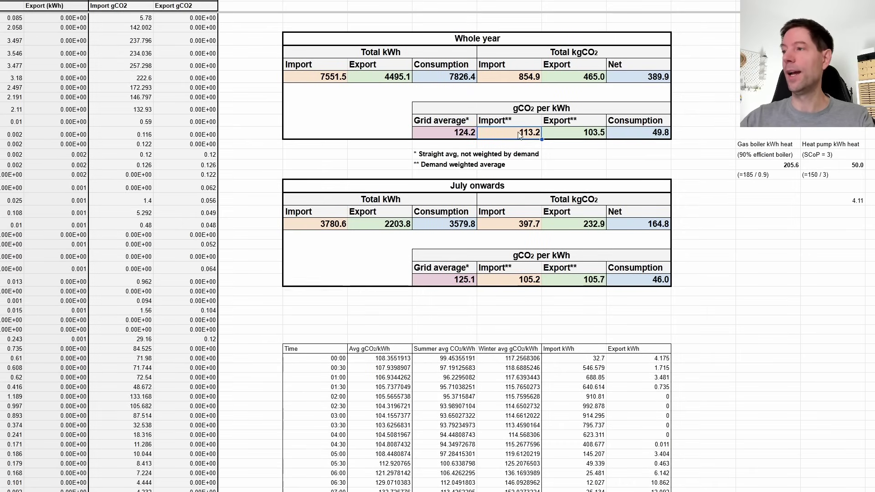
left_click(569, 134)
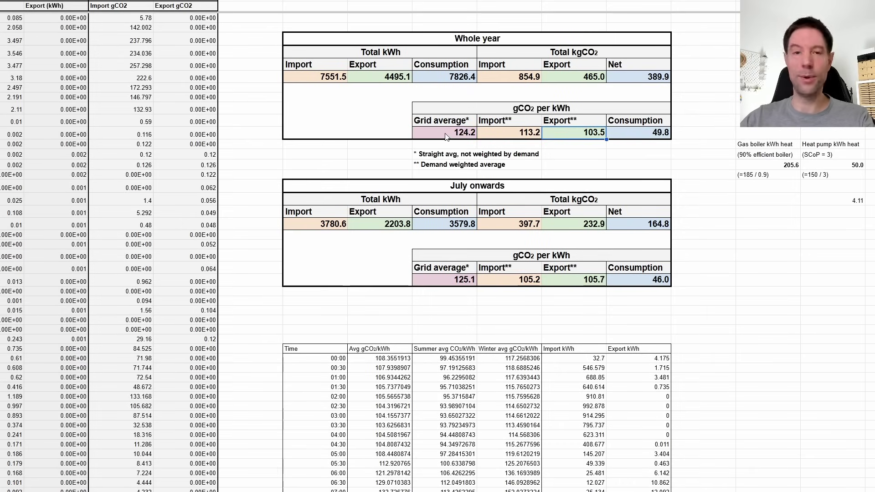
left_click(658, 134)
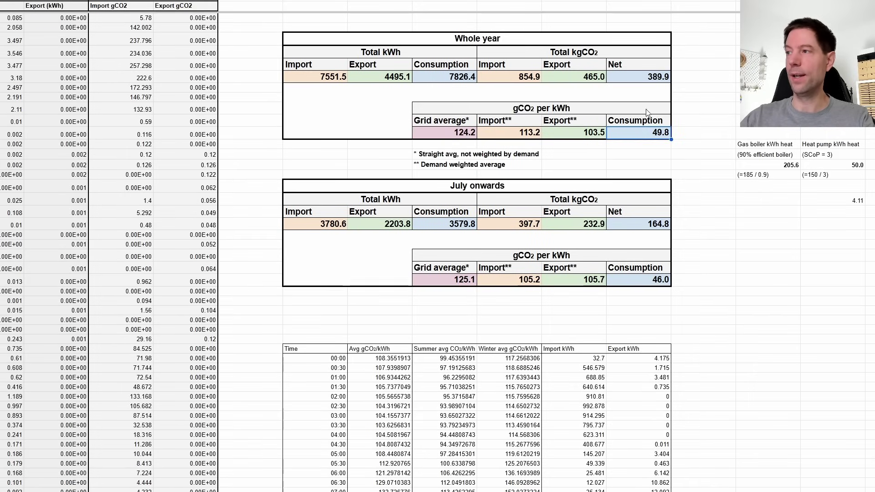
left_click(649, 81)
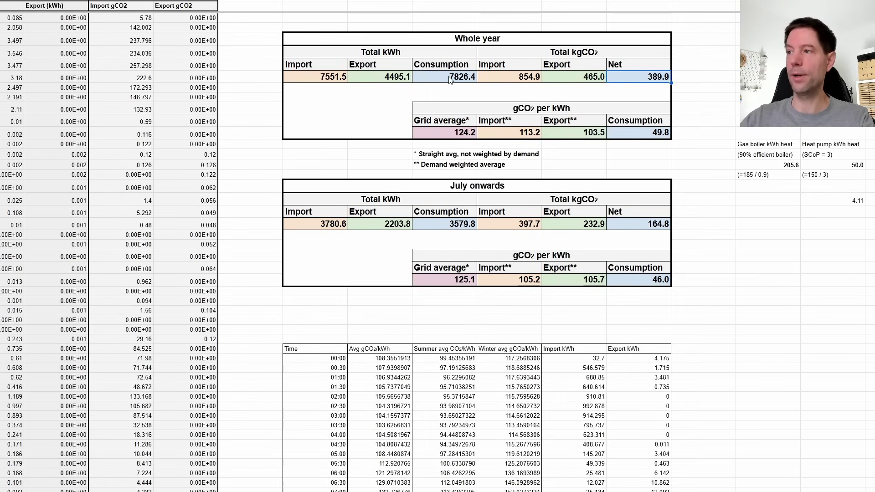
left_click(646, 134)
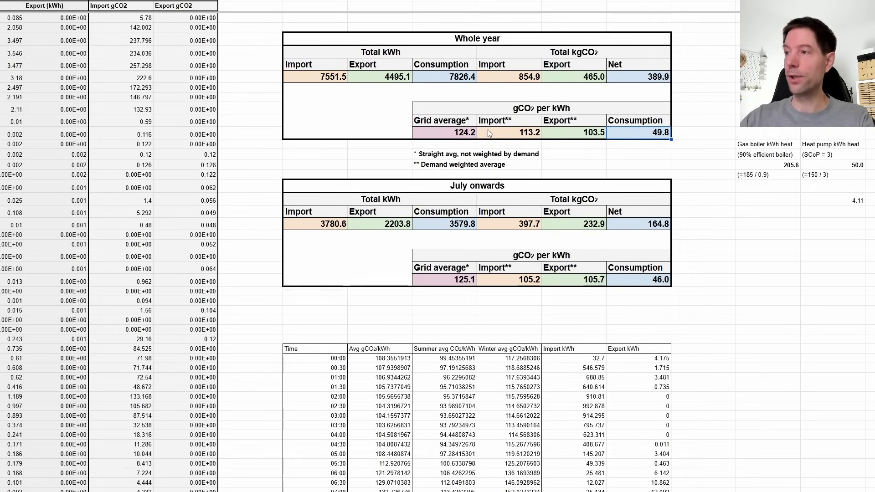
left_click(463, 137)
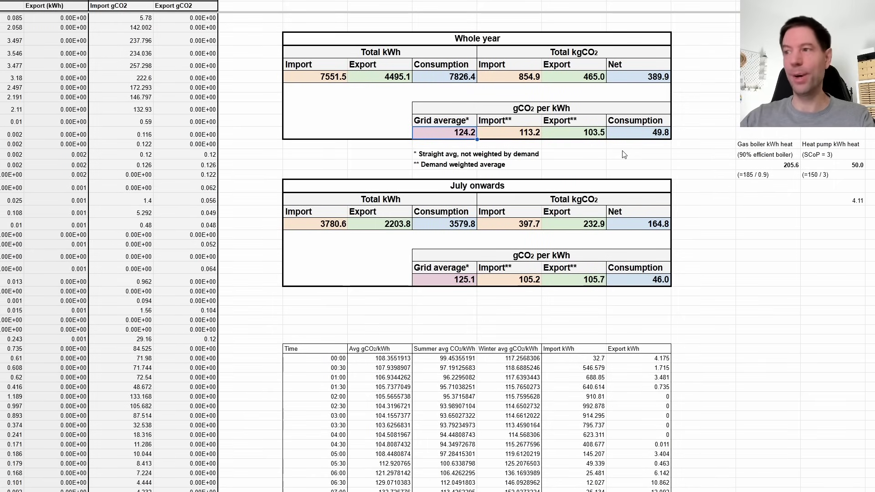
left_click(653, 136)
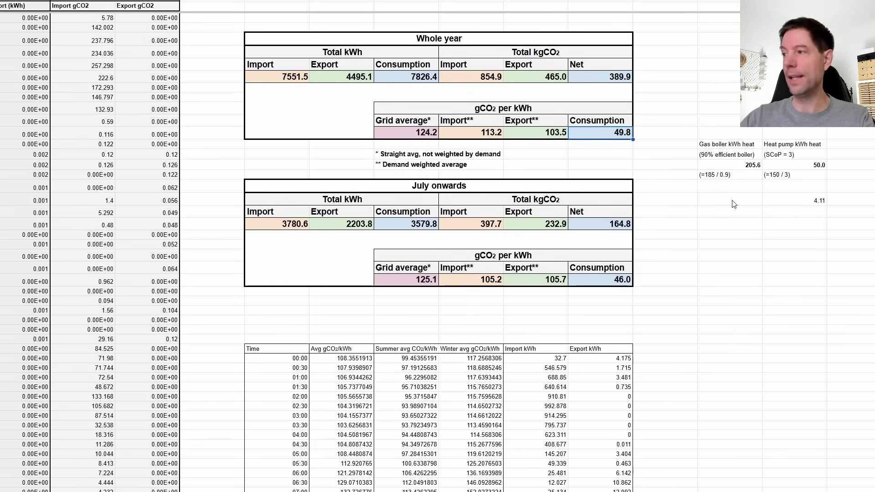
left_click(728, 145)
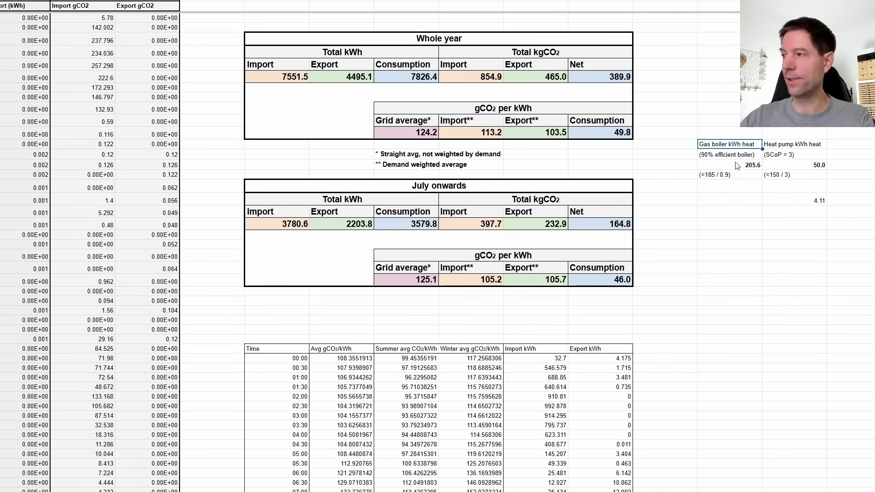
left_click(731, 156)
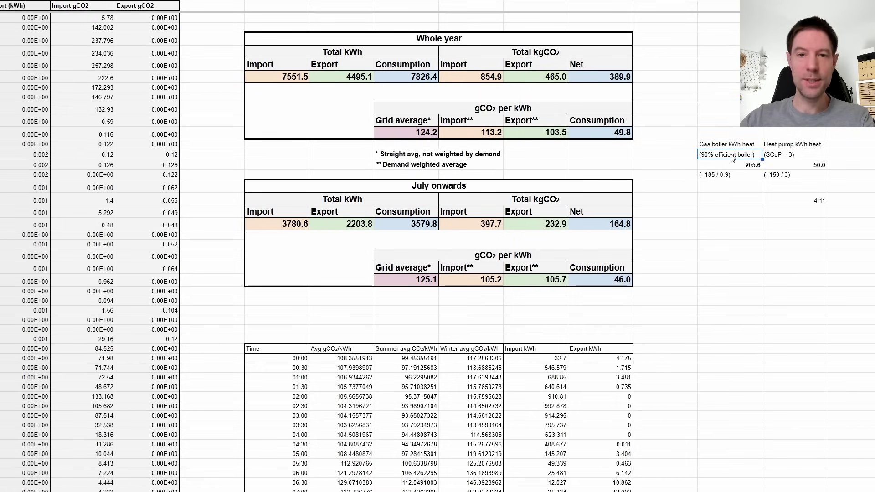
left_click(733, 167)
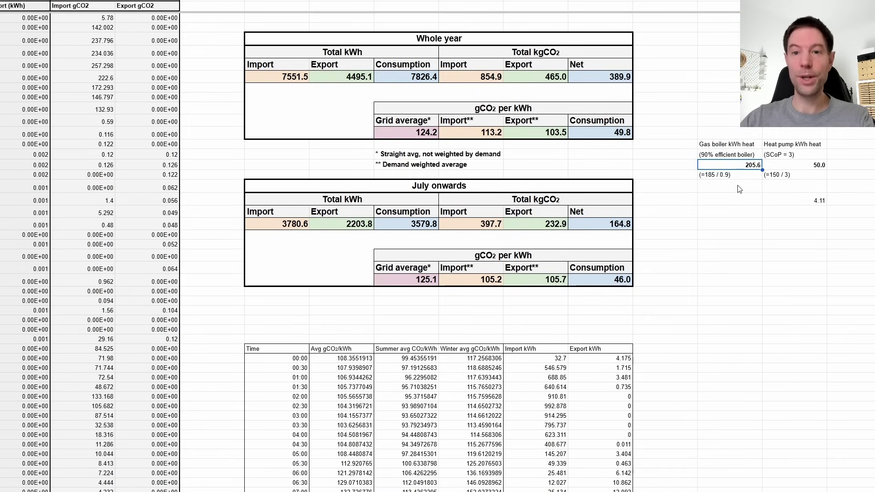
left_click(744, 145)
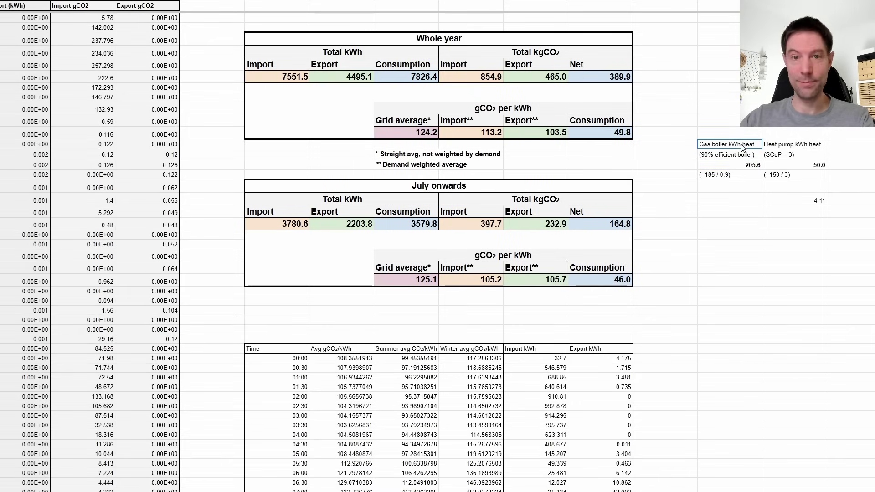
left_click(798, 146)
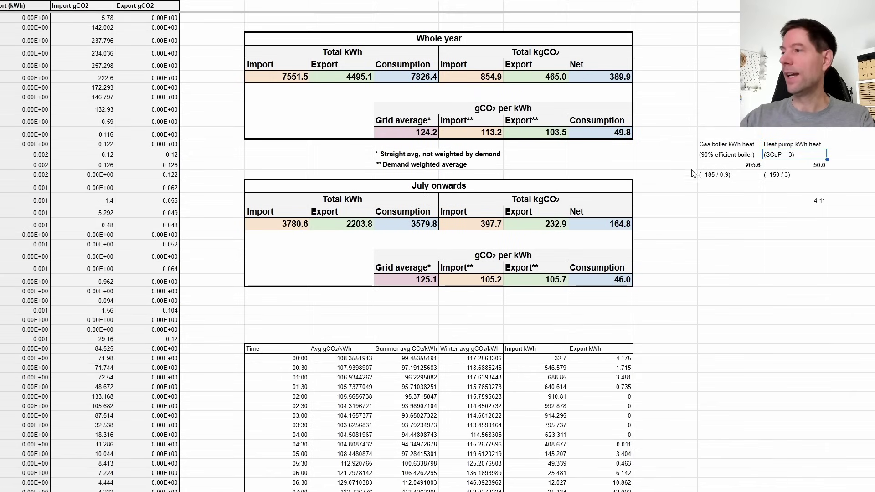
left_click(778, 179)
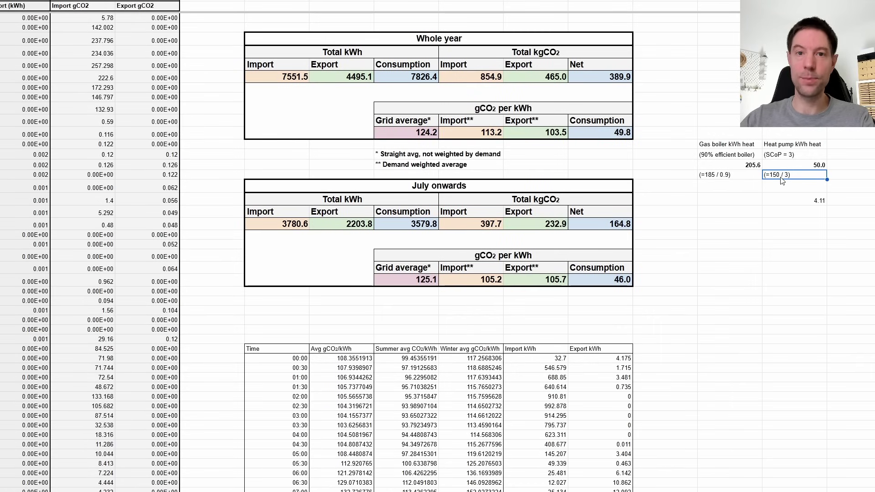
left_click(422, 135)
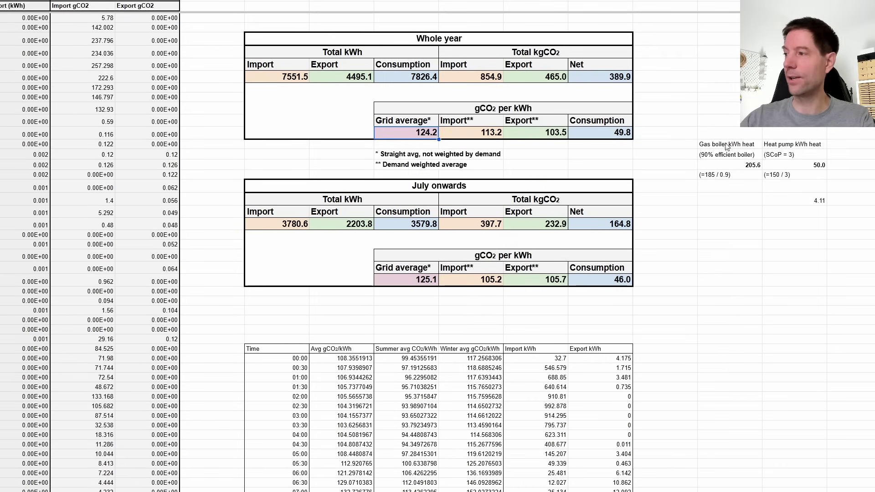
left_click(773, 177)
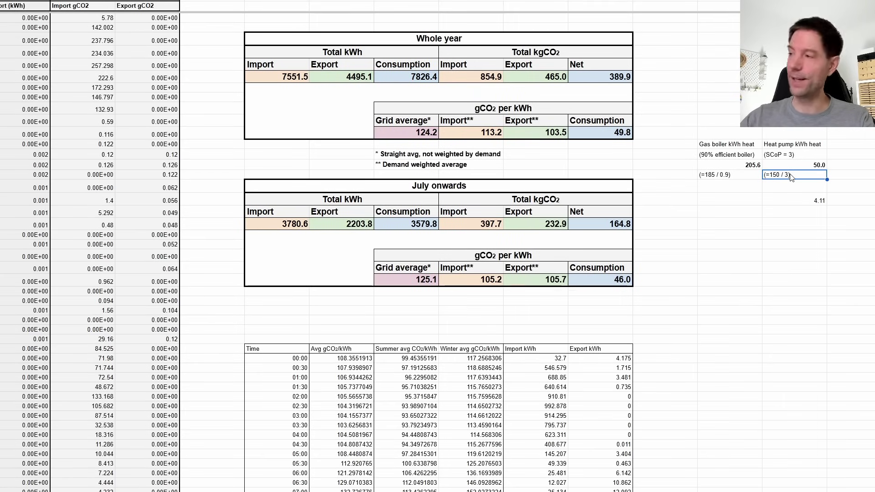
key("Up")
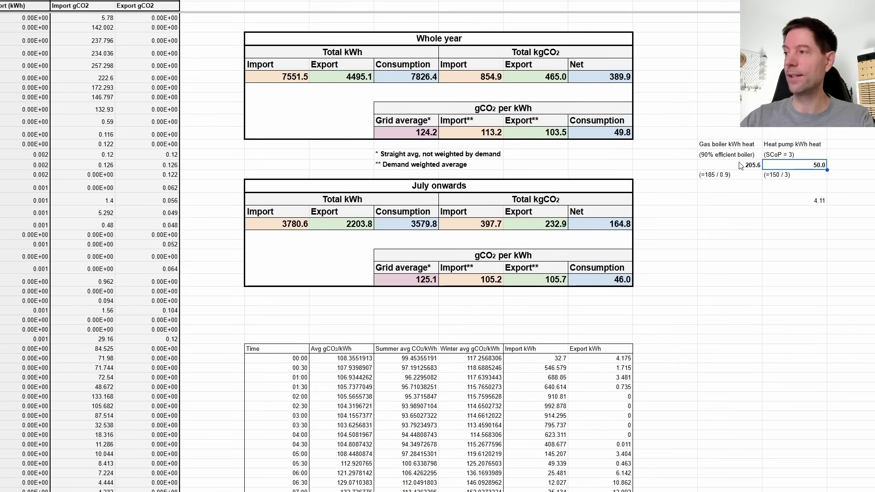
left_click(780, 199)
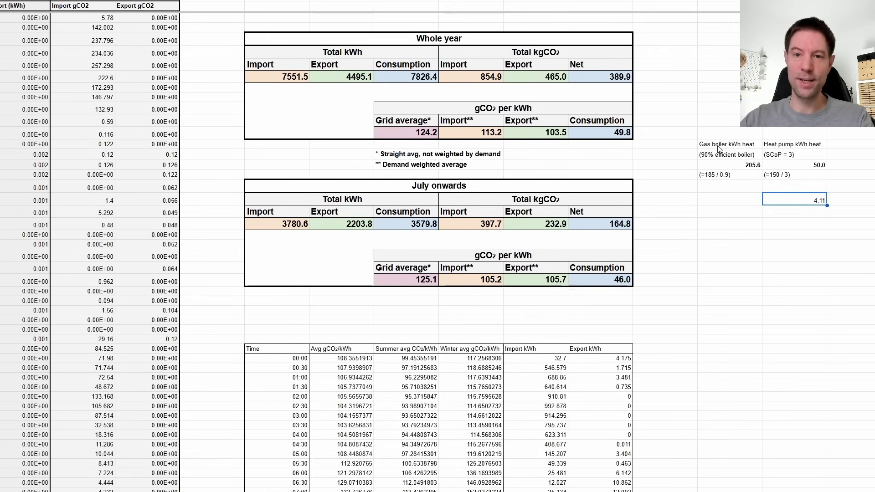
left_click_drag(717, 148, 785, 201)
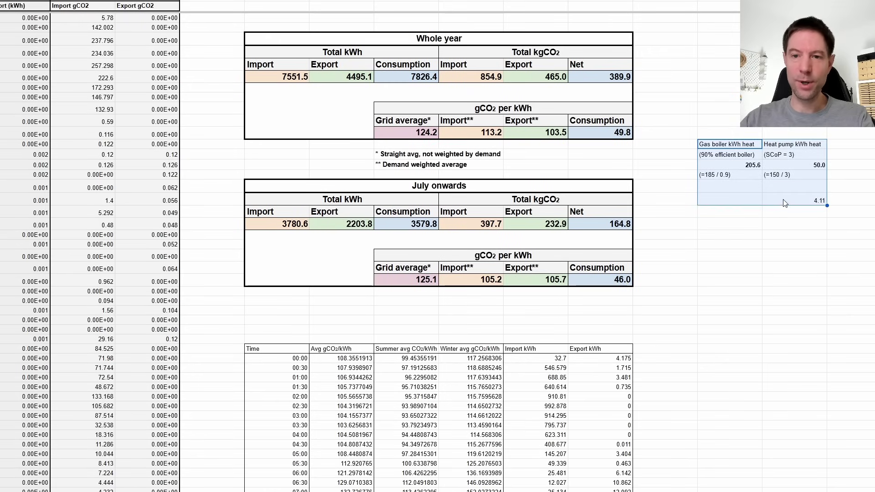
left_click(745, 228)
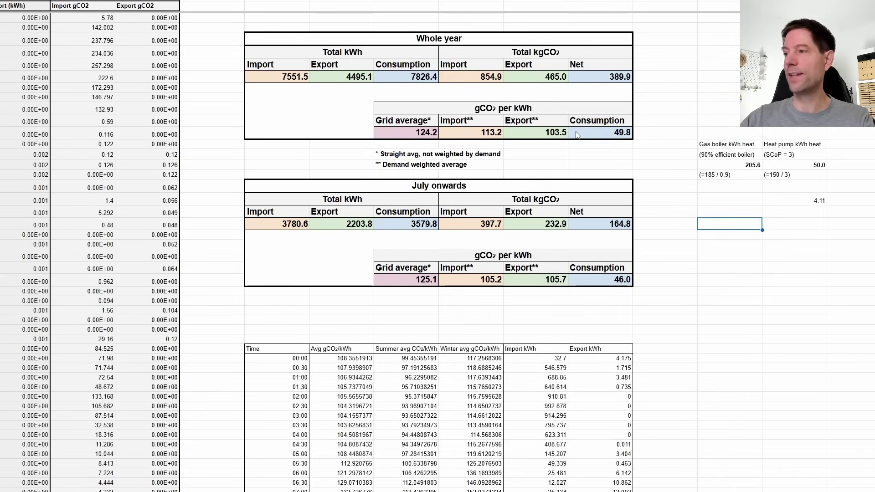
left_click(417, 135)
left_click(415, 282)
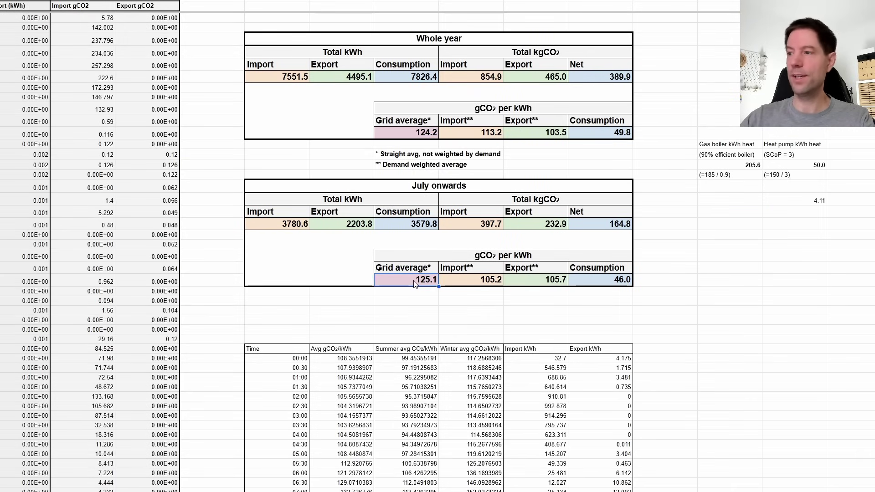
left_click(469, 137)
left_click(473, 282)
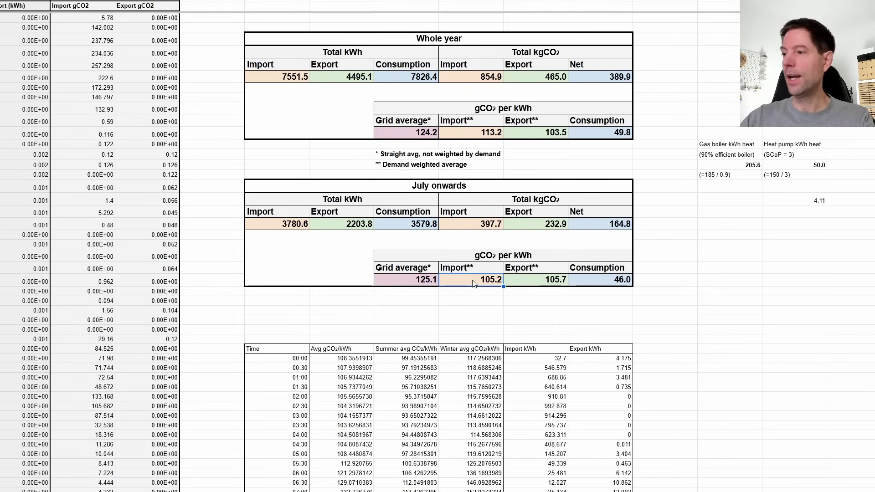
left_click(545, 275)
left_click(548, 133)
left_click(600, 284)
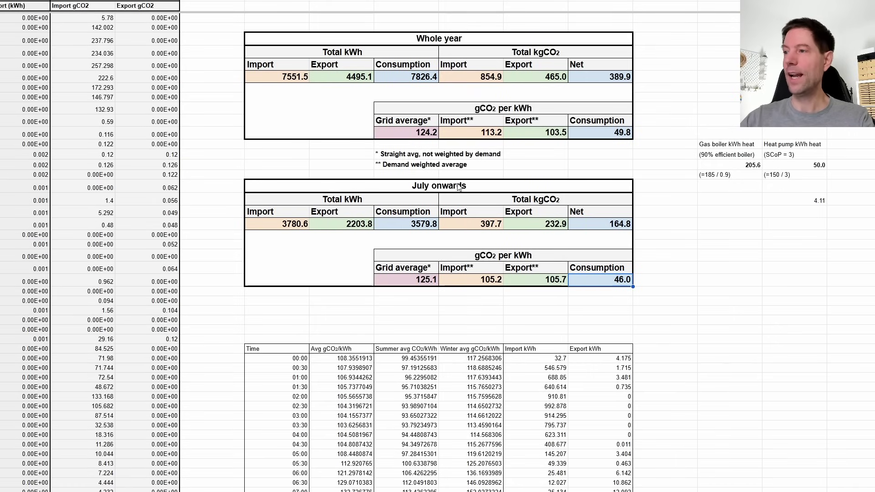
left_click_drag(458, 187, 460, 284)
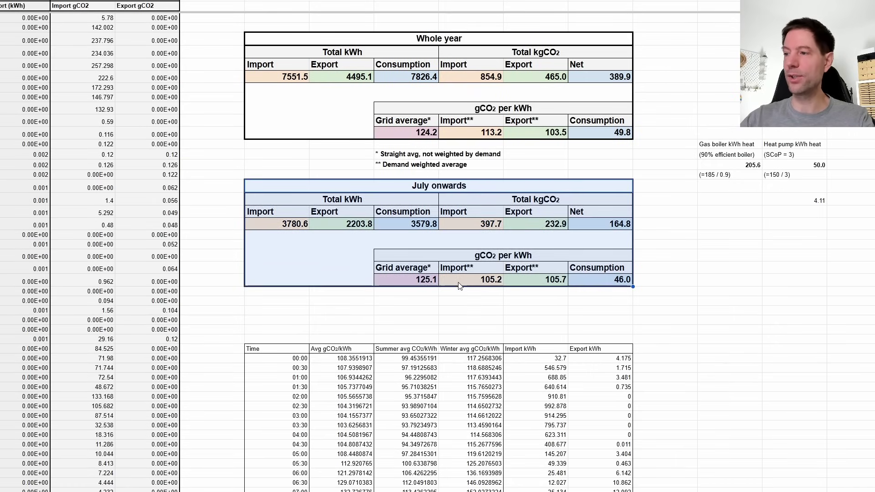
left_click(411, 305)
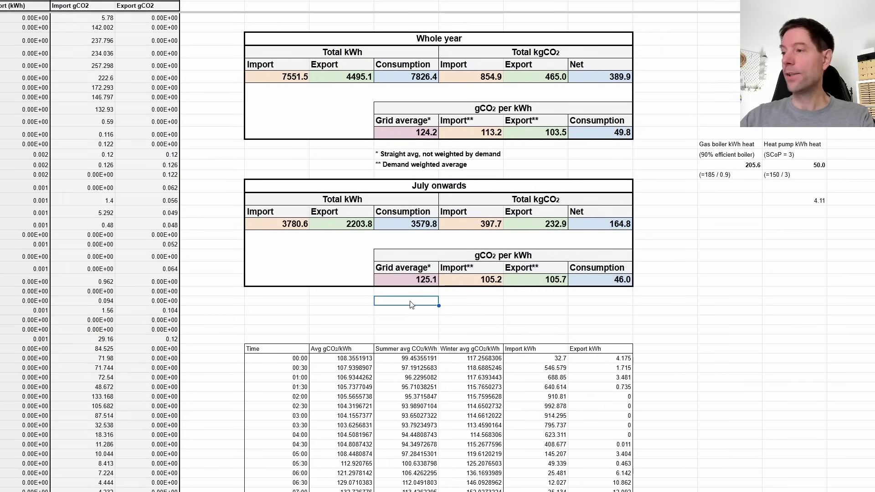
left_click(601, 136)
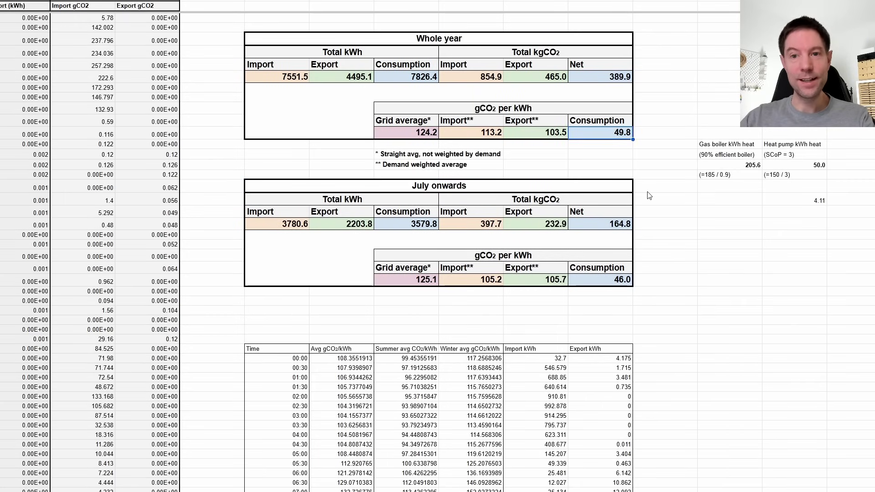
left_click(474, 135)
left_click(547, 136)
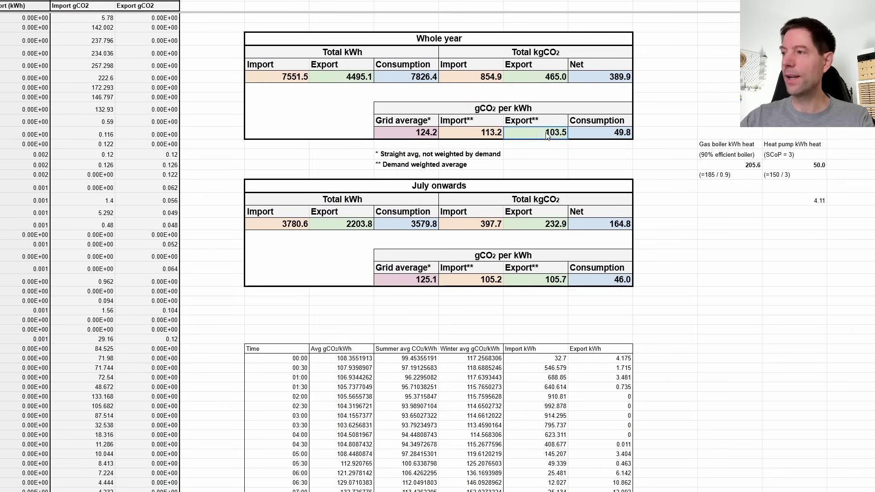
left_click(476, 137)
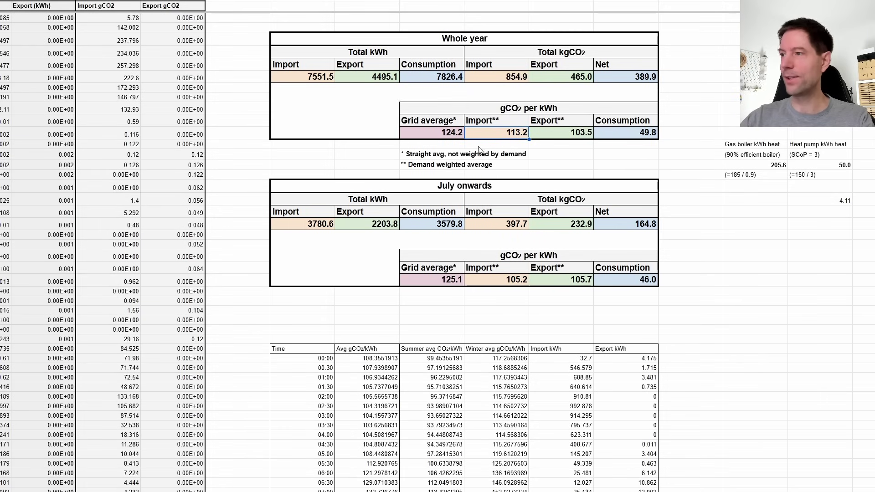
- Check the whole-year Export (103.5) and Import (113.2) gCO2 per kWh figures
left_click(555, 137)
left_click_drag(555, 136, 532, 140)
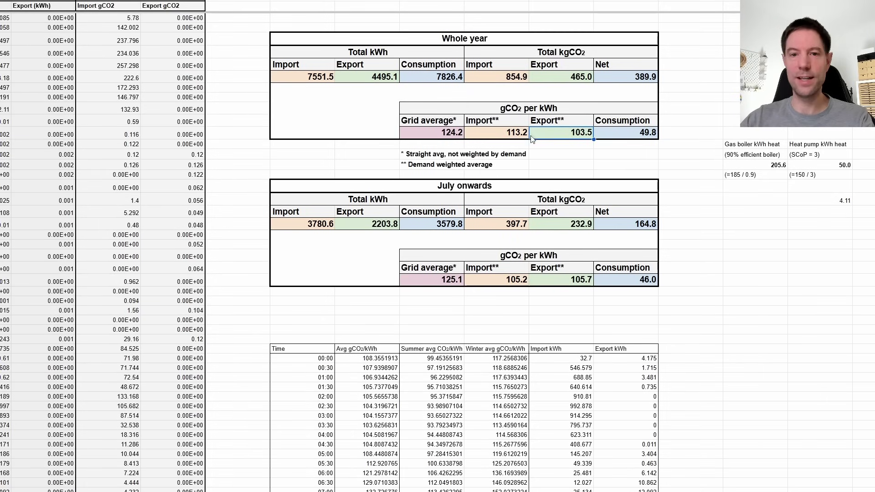
left_click(500, 137)
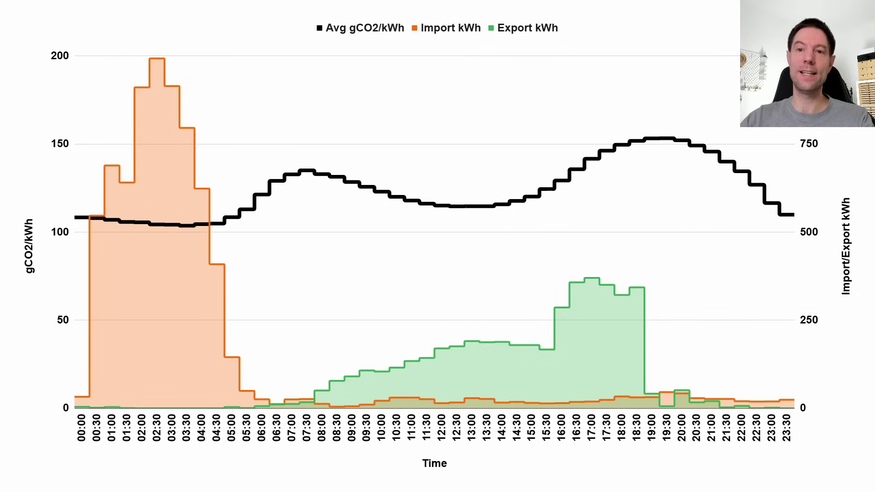
key("Right")
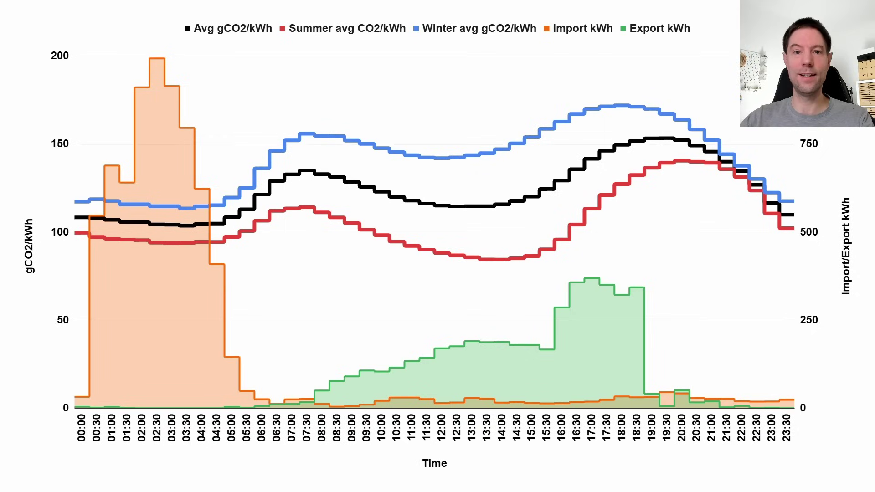